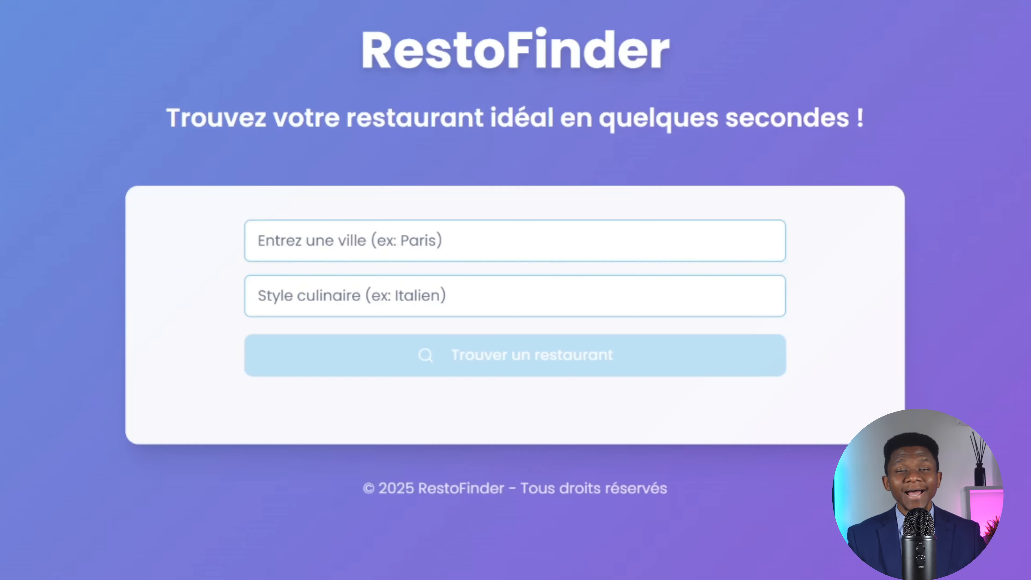
Search RestoFinder for a restaurant in the city Paris with the cuisine style Japonais.
left_click(260, 240)
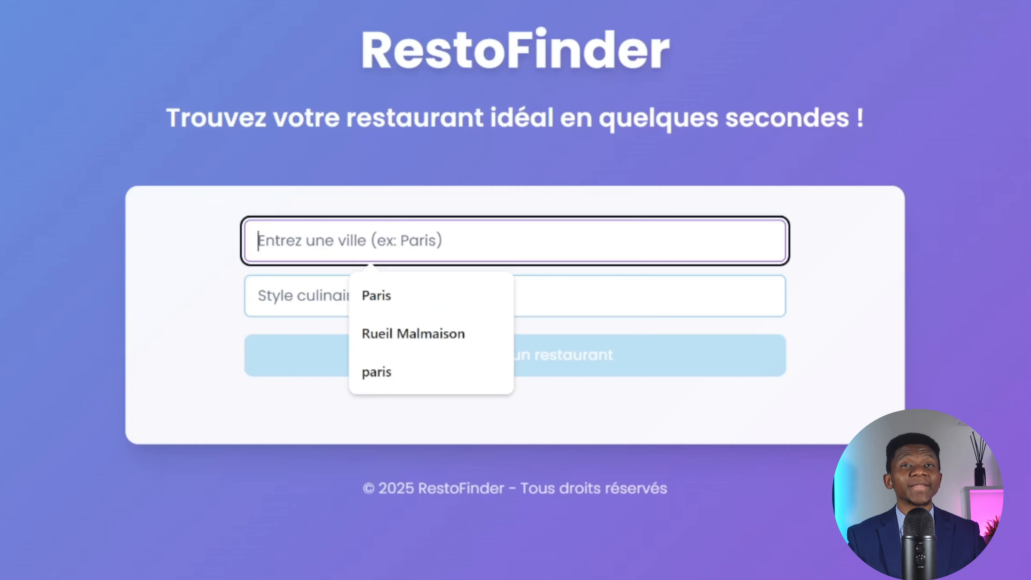
left_click(398, 299)
key("Tab")
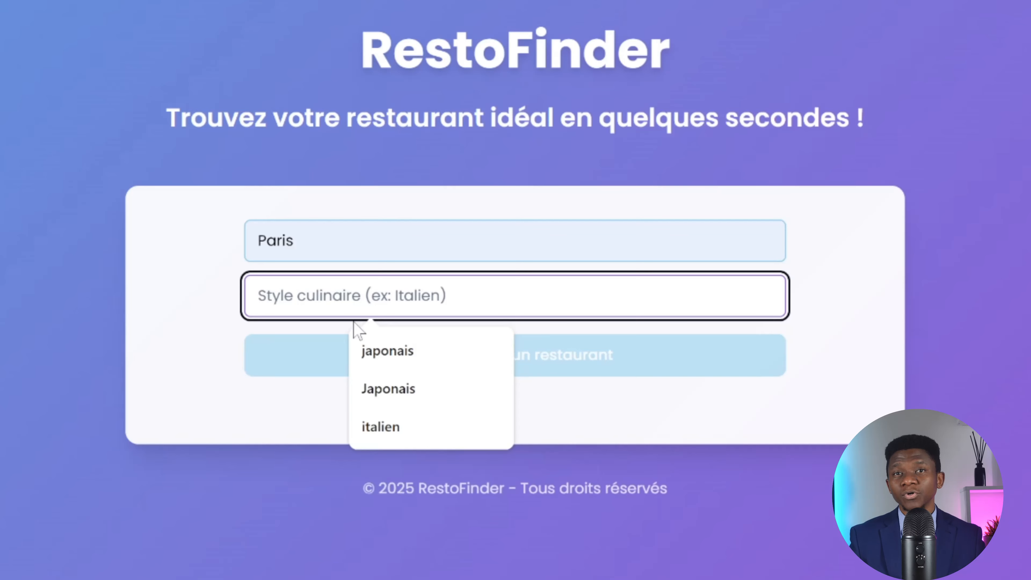
left_click(404, 389)
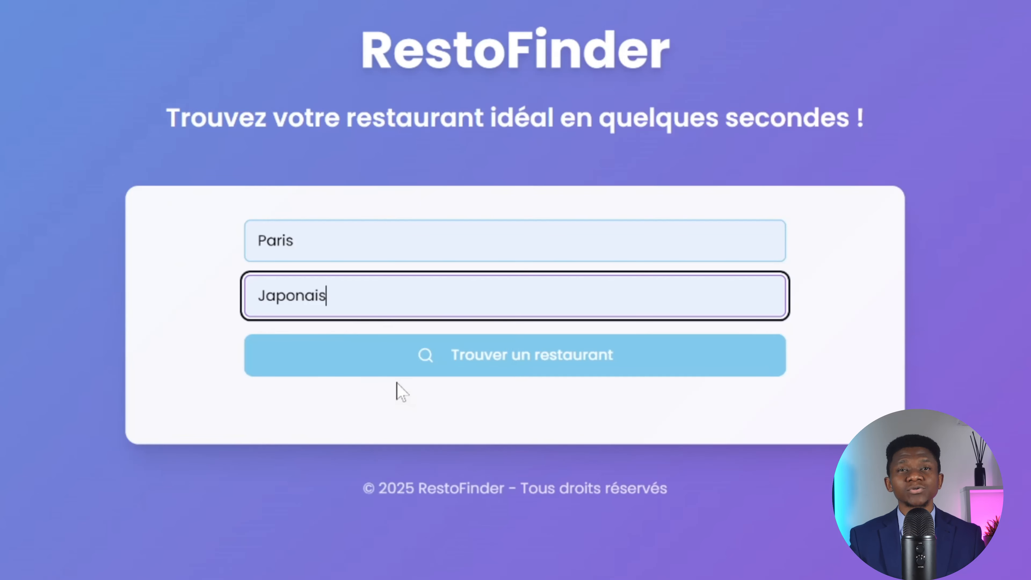
left_click(515, 359)
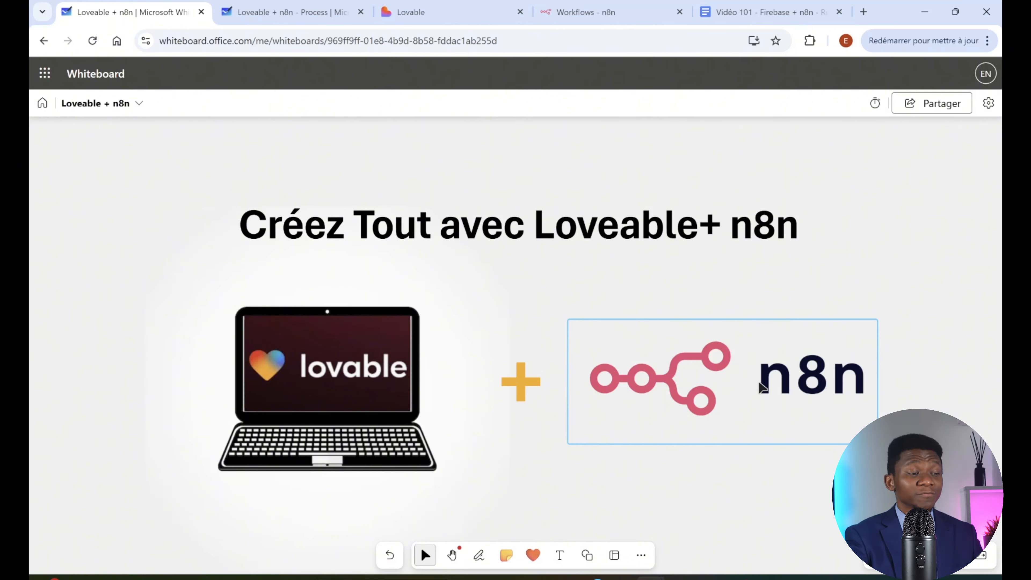
Examine the "Loveable + n8n - Process" whiteboard diagram and switch to Lovable.
left_click(296, 8)
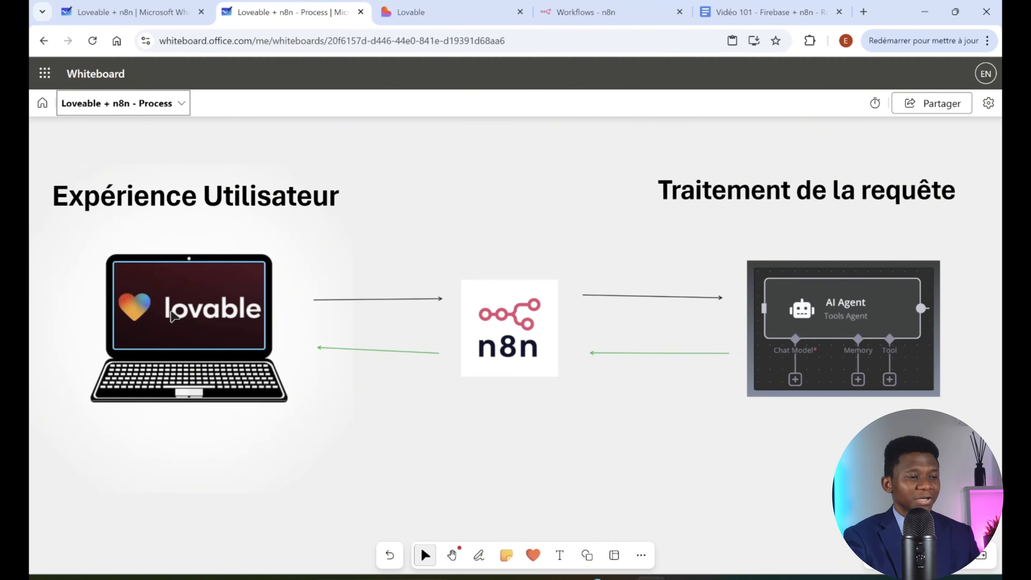
left_click(441, 18)
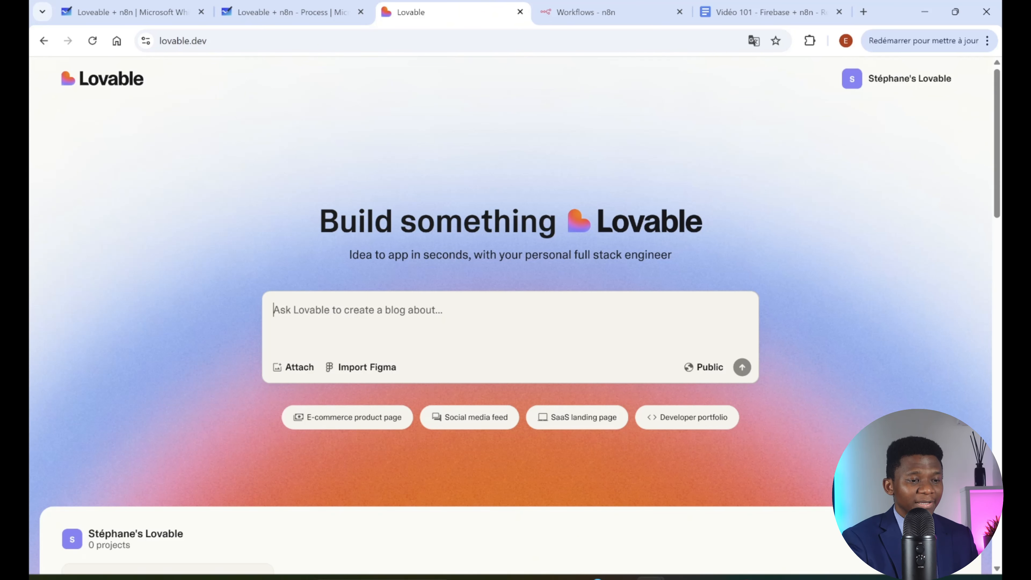
In the Google Docs document "Vidéo 101 - Firebase + n8n - RestoFinder", copy the whole prompt under the heading "Prompt Création App".
left_click(776, 12)
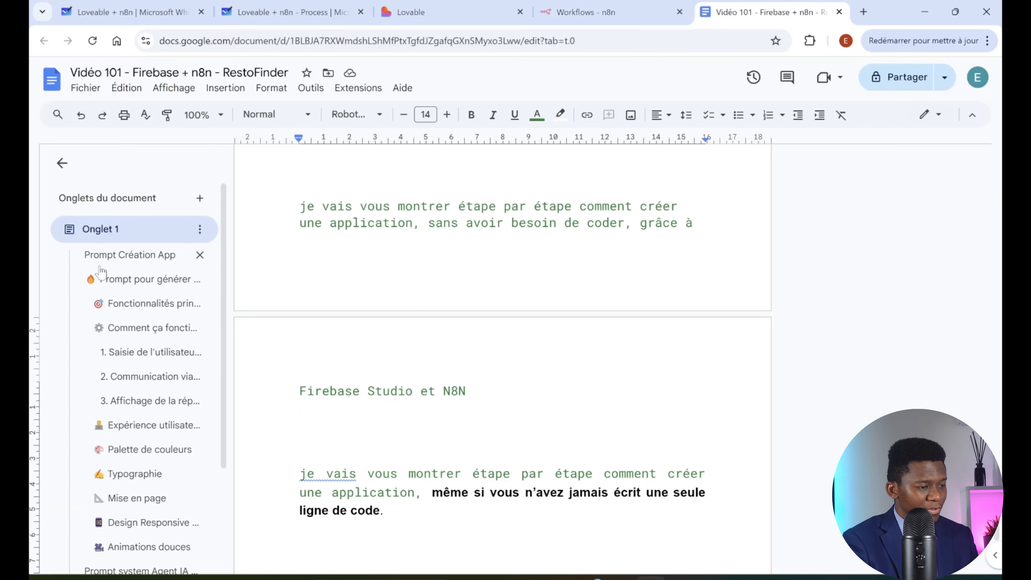
left_click(126, 257)
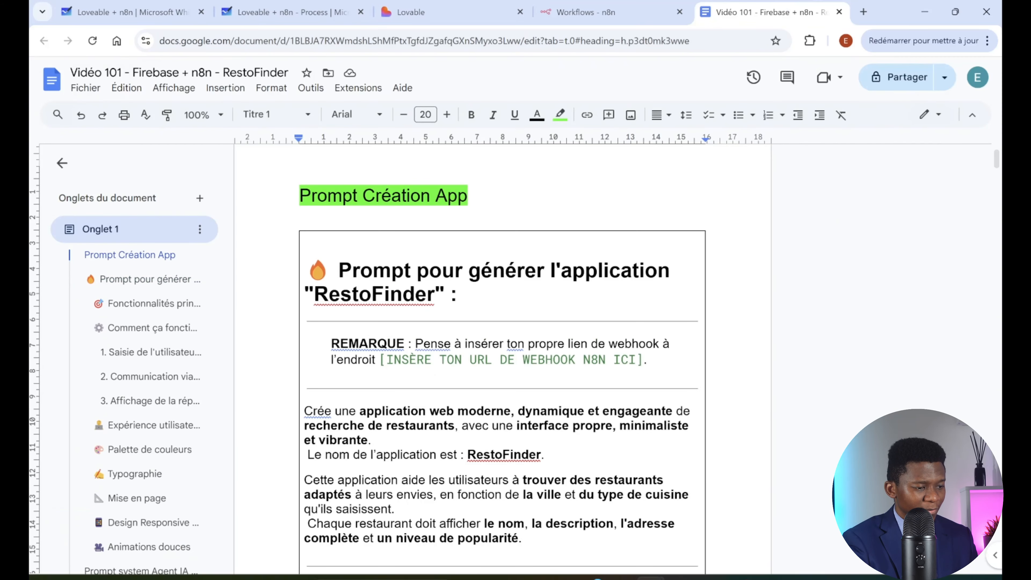
left_click(305, 411)
key("shift+Down")
key("shift+Down")
key("shift+Down")
key("shift+Down")
key("shift+Down")
key("shift+Down")
key("shift+Down")
key("shift+Down")
key("shift+Down")
key("shift+Down")
key("shift+Down")
key("shift+Down")
key("shift+Down")
key("shift+Down")
key("shift+Down")
key("shift+Down")
key("shift+Down")
key("shift+Down")
key("shift+Down")
key("shift+Down")
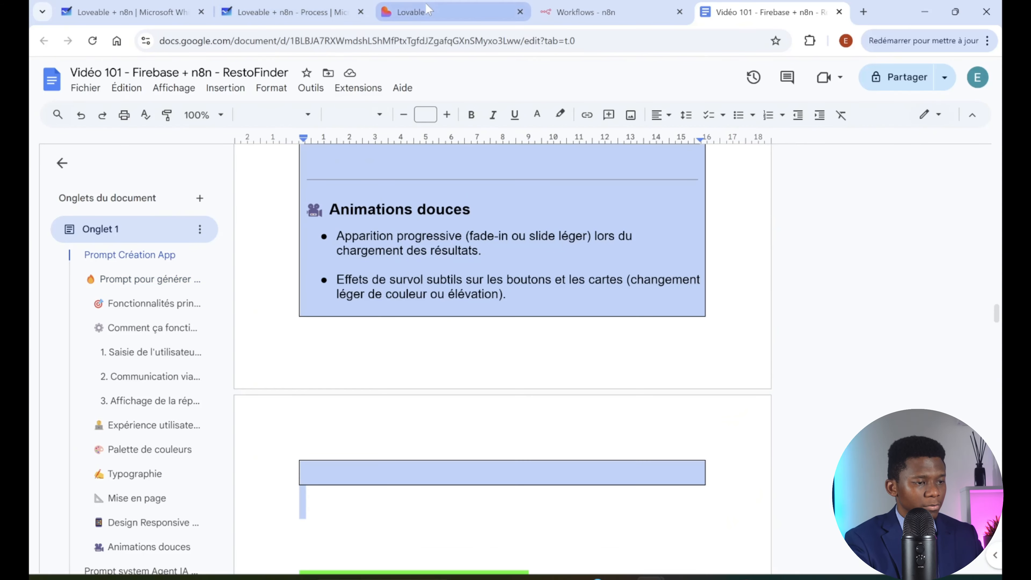
Paste the prompt into Lovable and delete its bracketed placeholder "INSÈRE TON URL DE WEBHOOK N8N ICI", keeping the brackets.
left_click(422, 12)
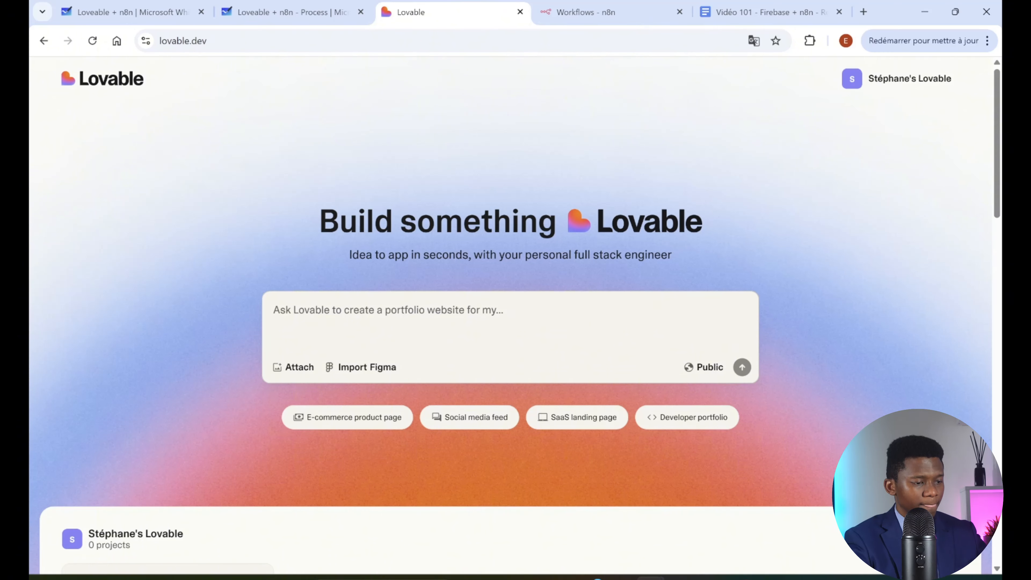
key("ctrl+v")
scroll(511, 321, "up", 15)
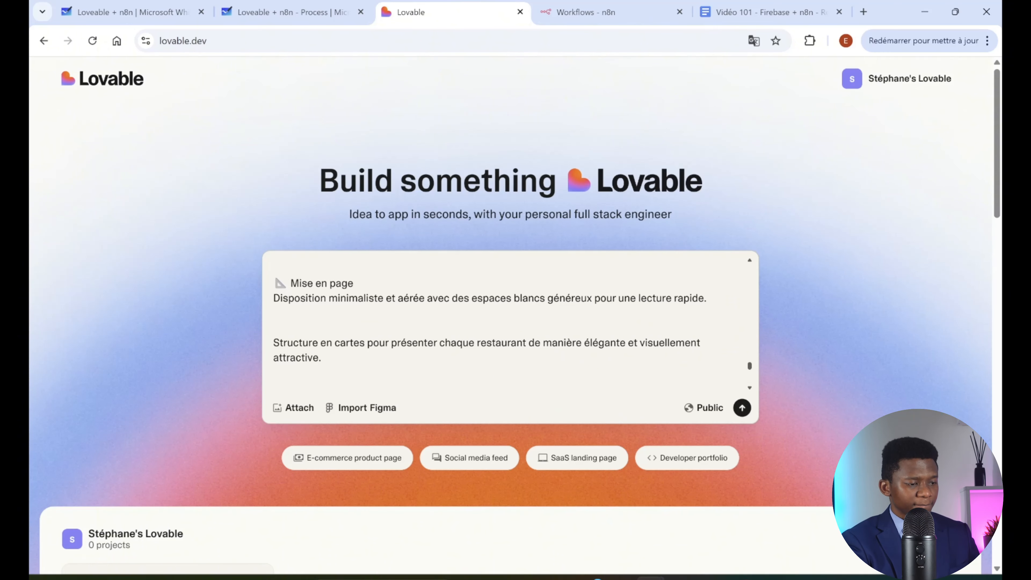
scroll(510, 321, "up", 10)
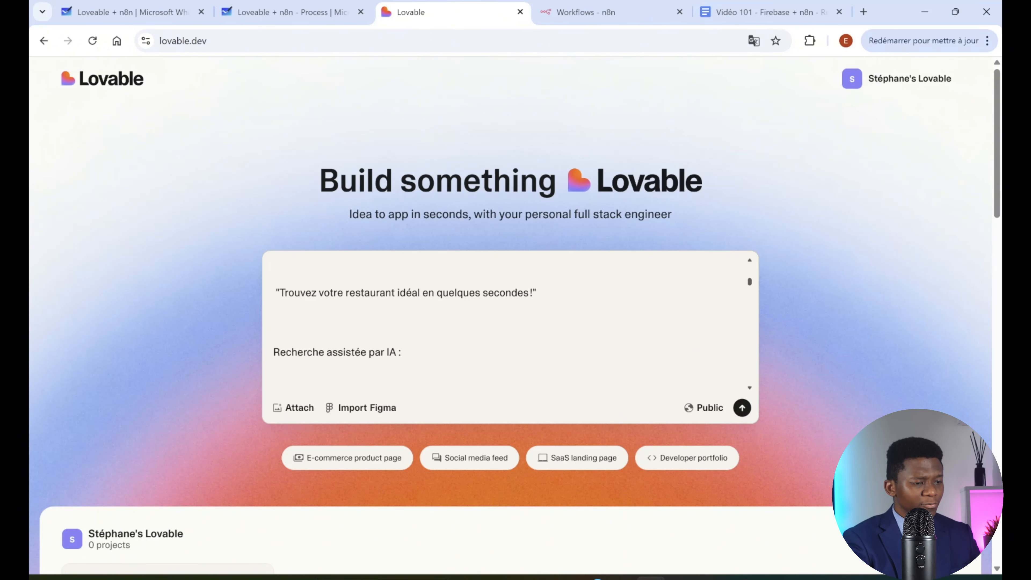
scroll(510, 321, "down", 2)
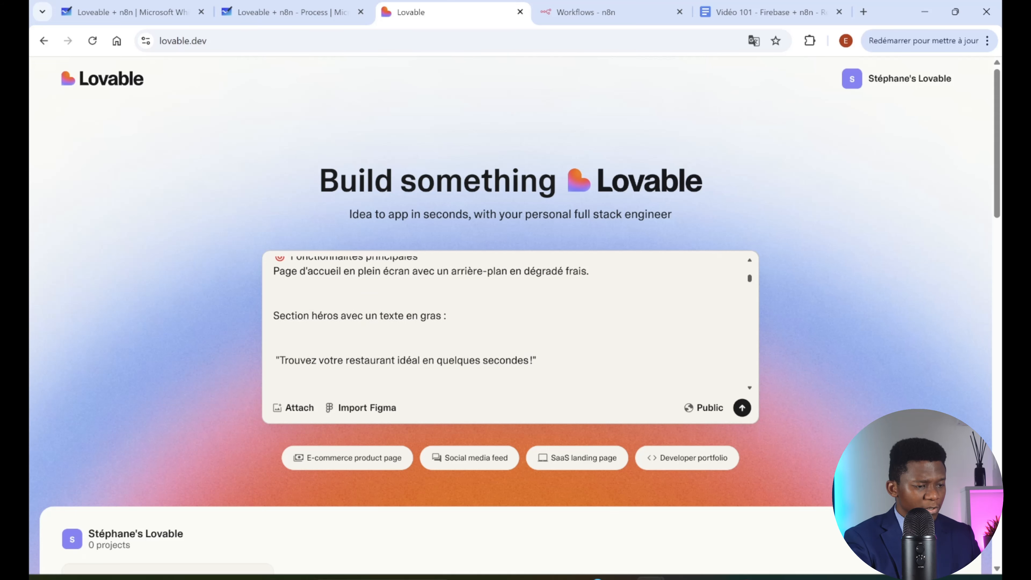
scroll(510, 321, "up", 4)
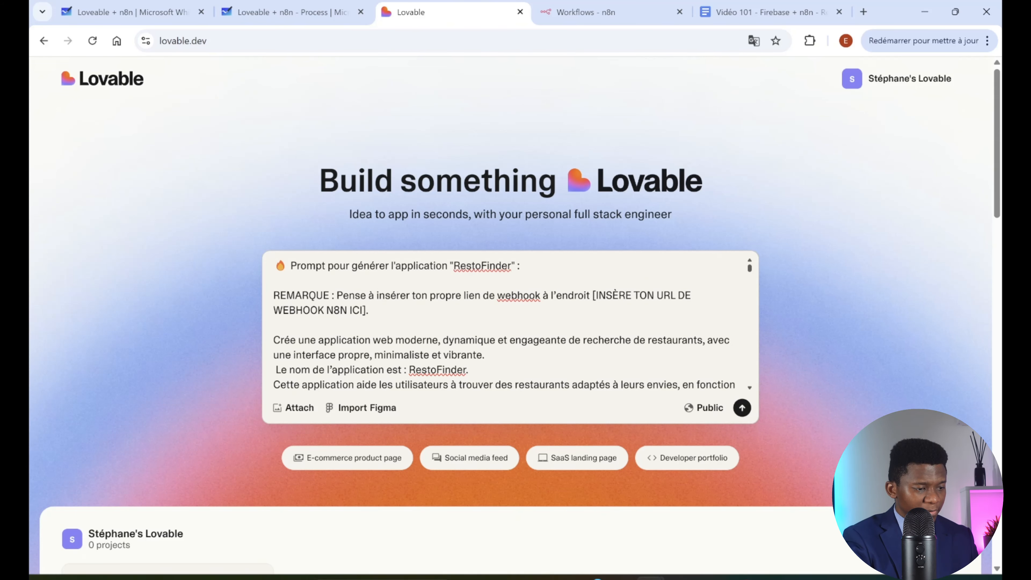
left_click_drag(362, 310, 596, 295)
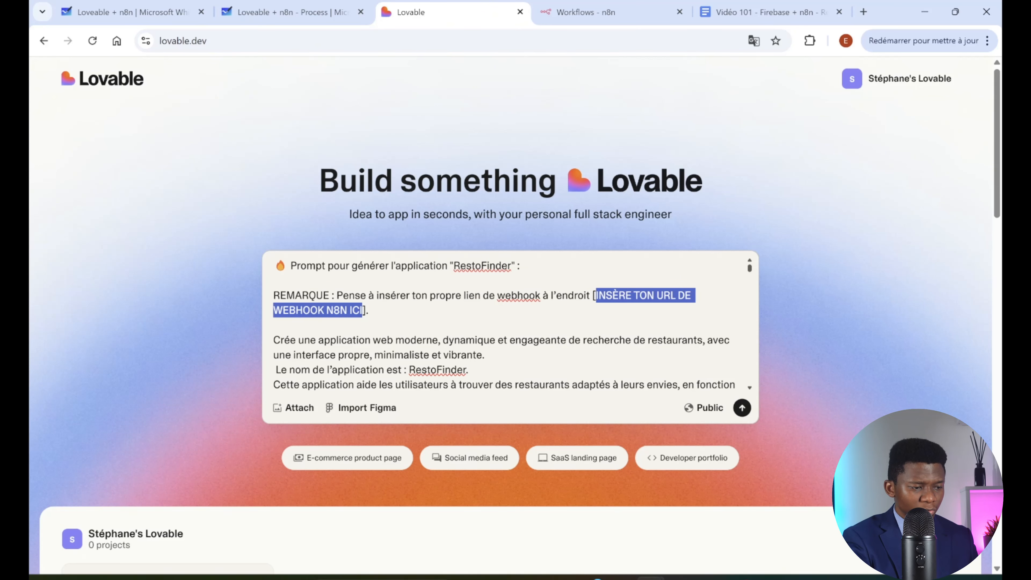
key("BackSpace")
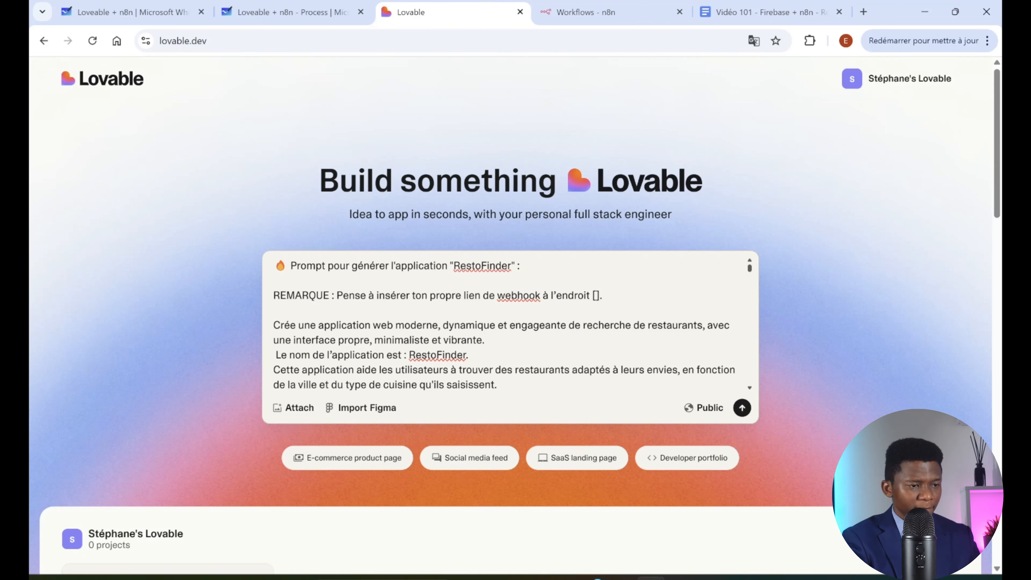
Switch to n8n and create a new workflow with a Webhook trigger as its first node.
left_click(601, 15)
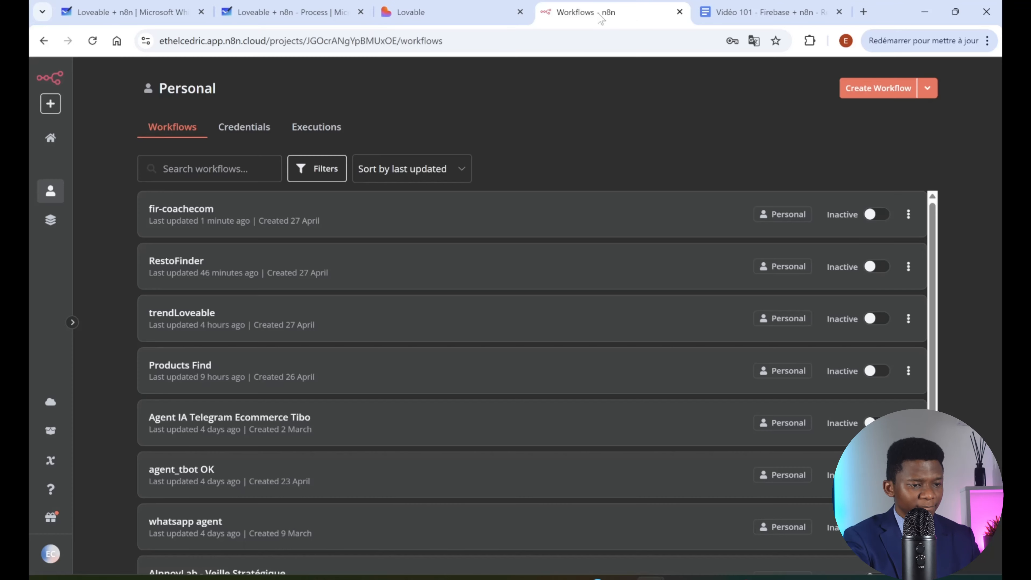
left_click(878, 92)
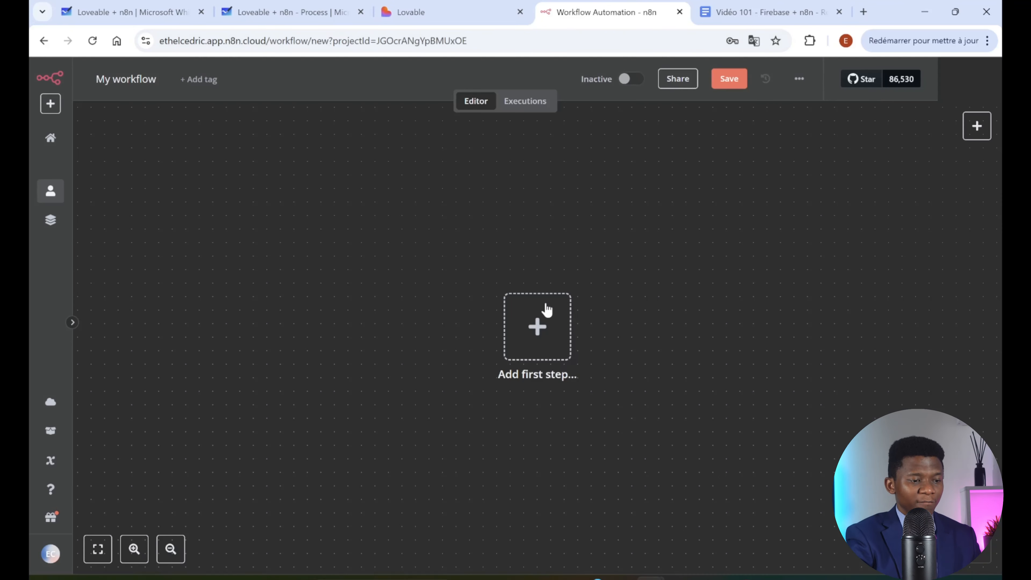
left_click(541, 329)
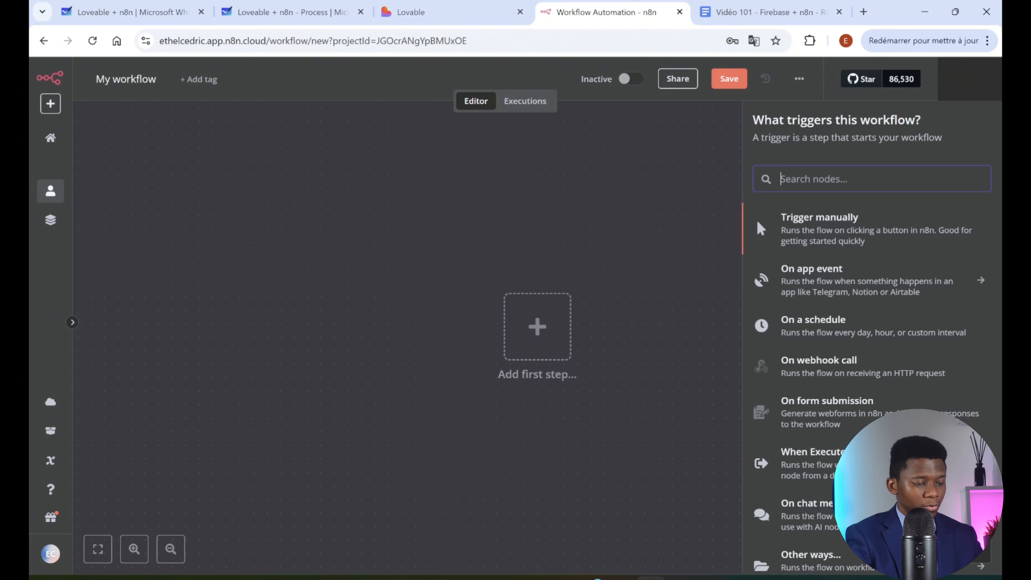
type("web")
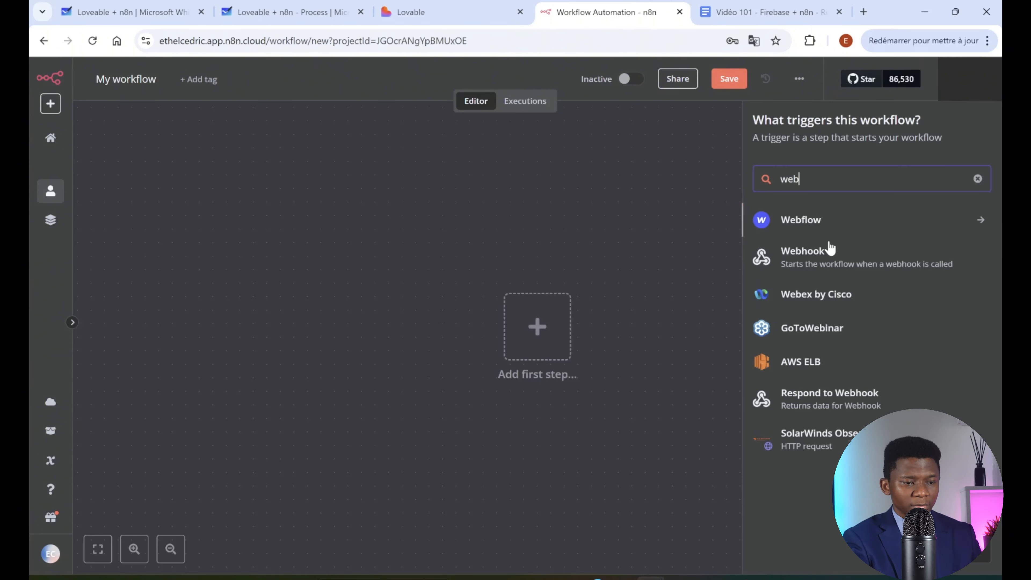
left_click(813, 264)
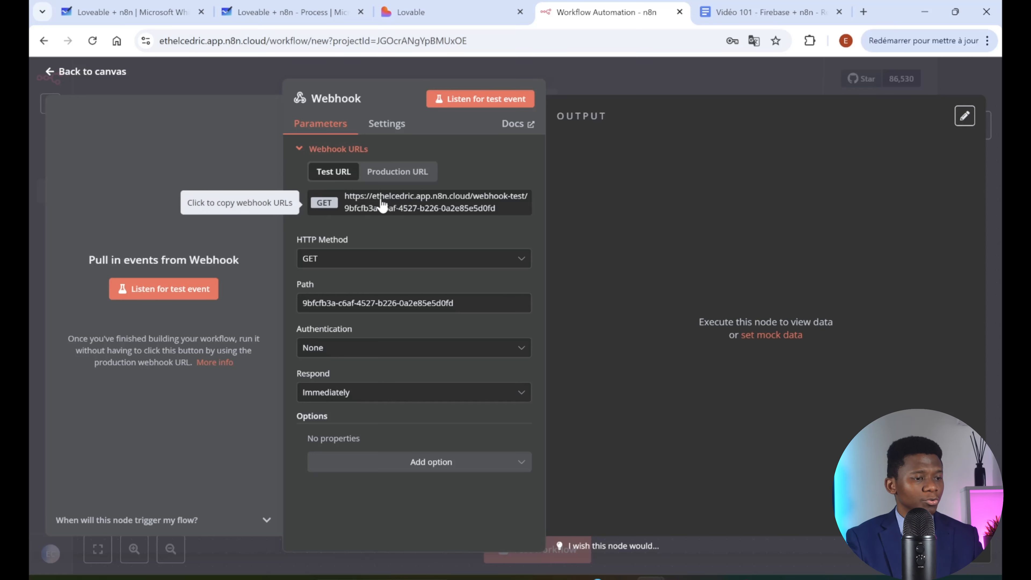
Set the Webhook node's HTTP method to POST, copy its test URL and return to the canvas.
left_click(382, 267)
left_click(334, 386)
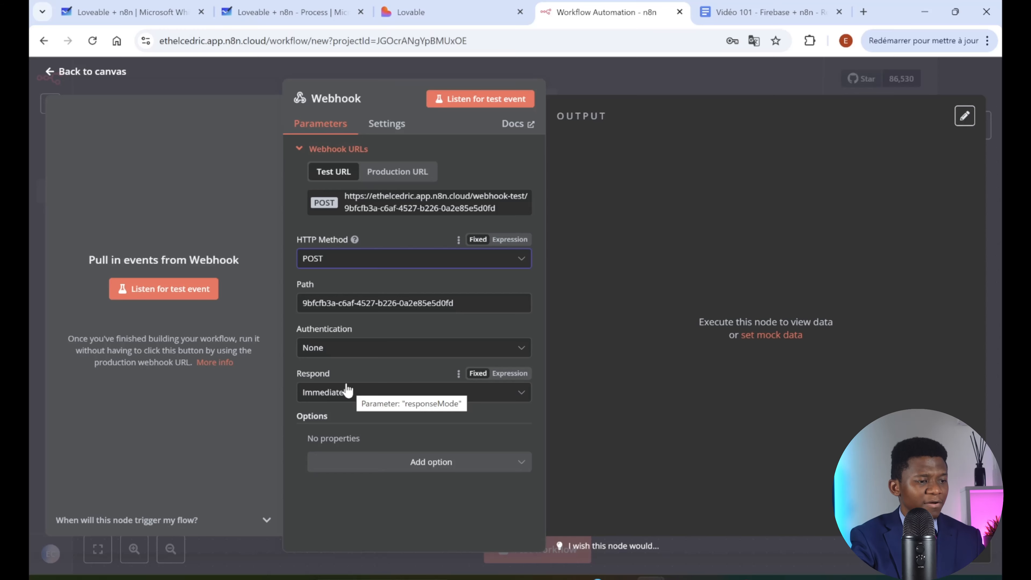
left_click(365, 210)
left_click(677, 81)
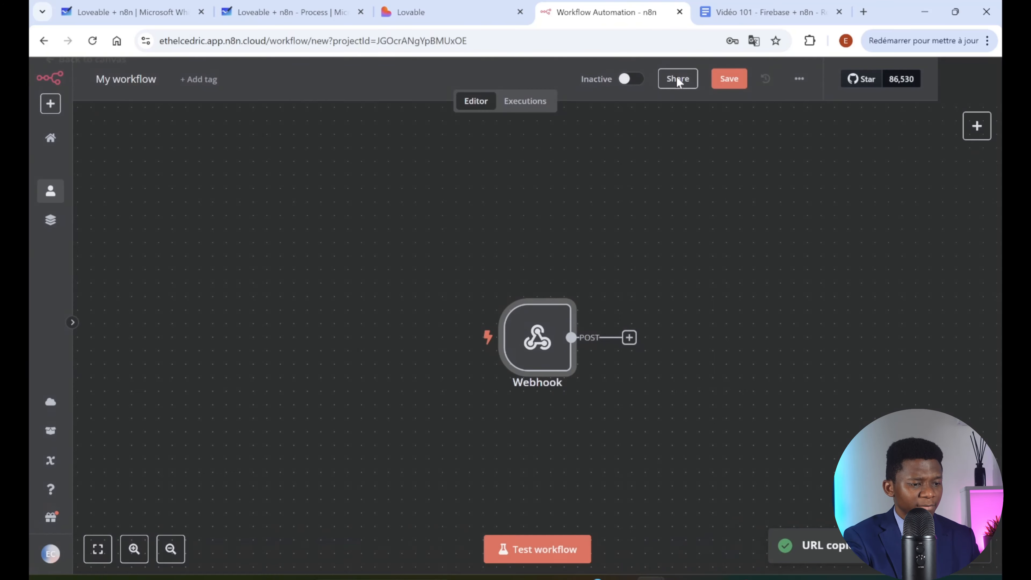
Switch to Lovable, paste the webhook test URL between the prompt's empty brackets and submit the prompt to generate the app.
left_click(426, 14)
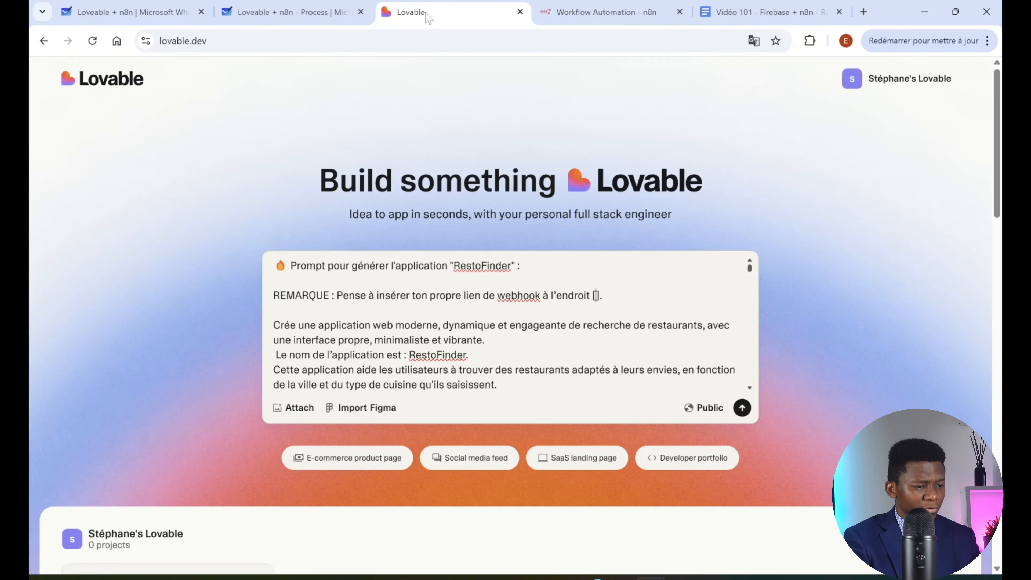
key("ctrl+v")
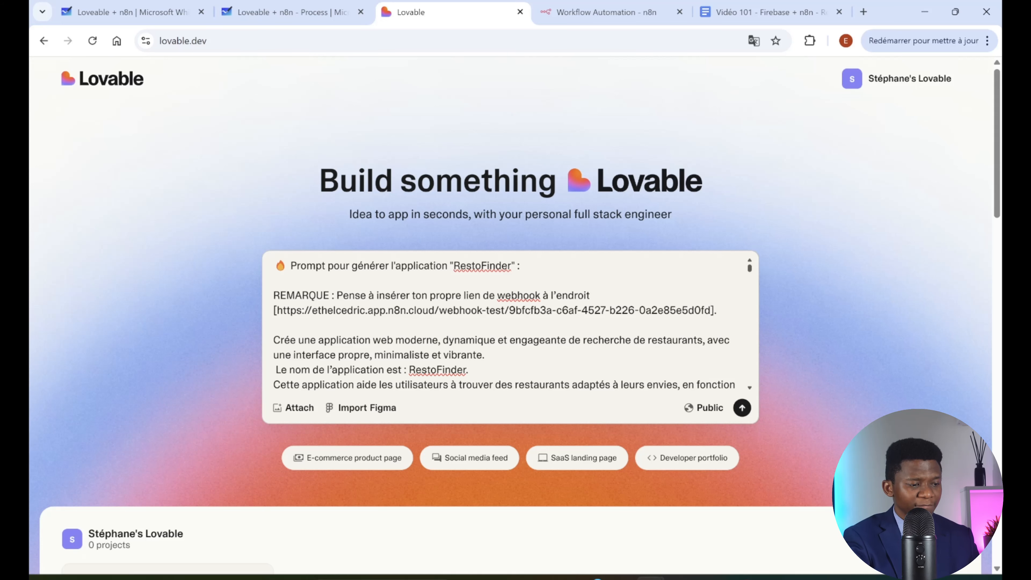
left_click(743, 408)
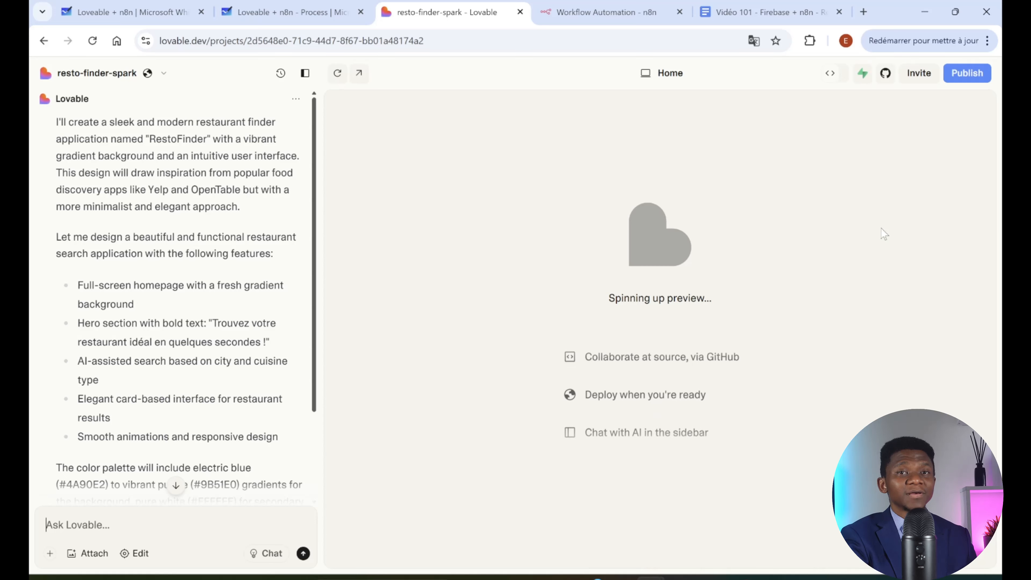
scroll(230, 316, "down", 3)
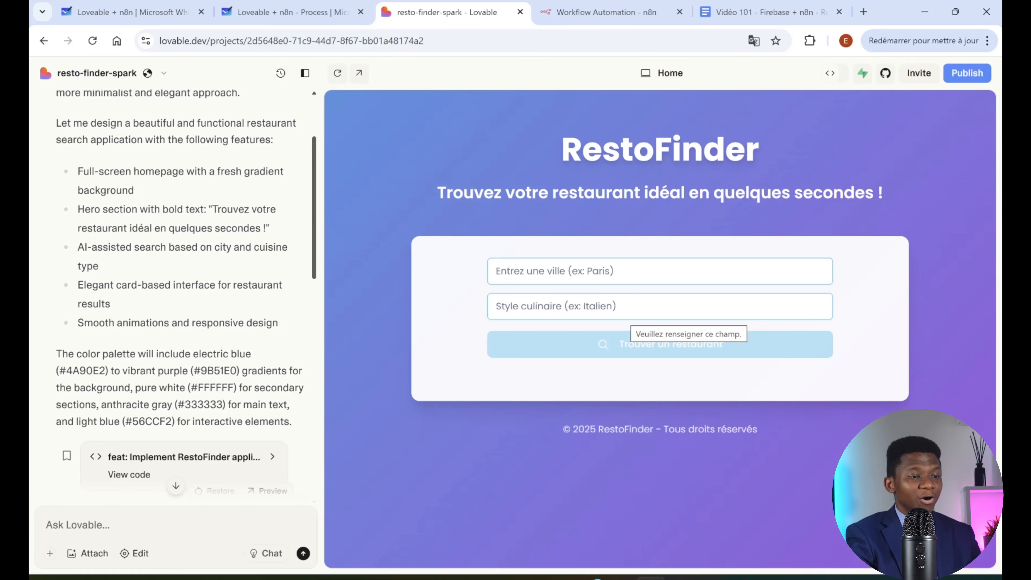
Switch to n8n, save the workflow and start a test run that listens for the webhook call.
left_click(607, 12)
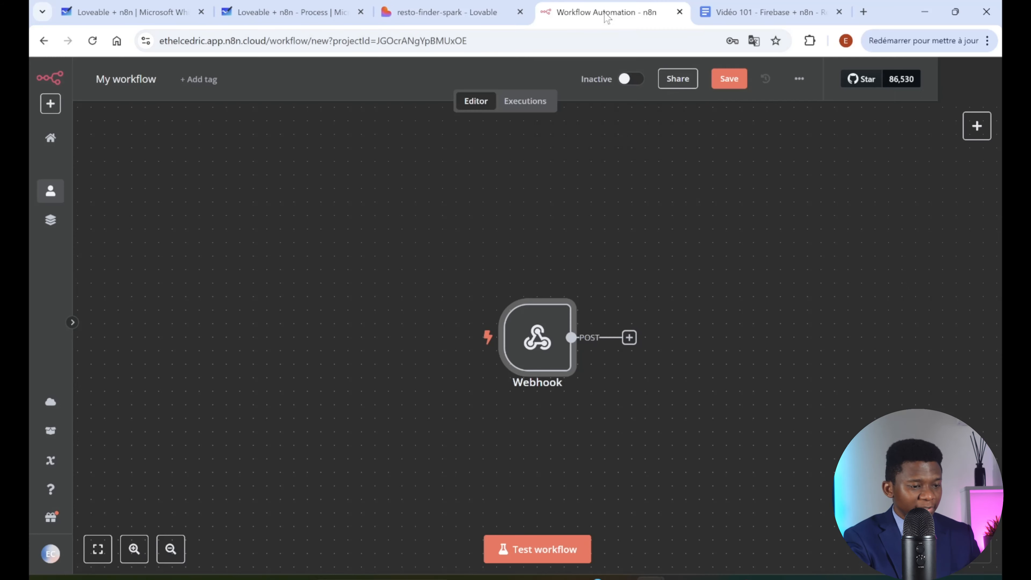
left_click(730, 81)
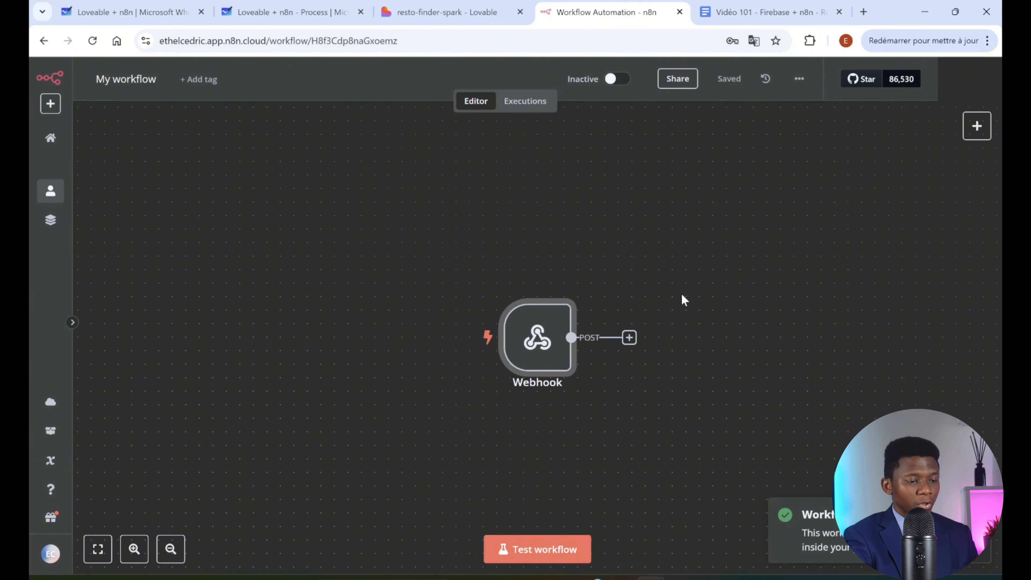
left_click(530, 557)
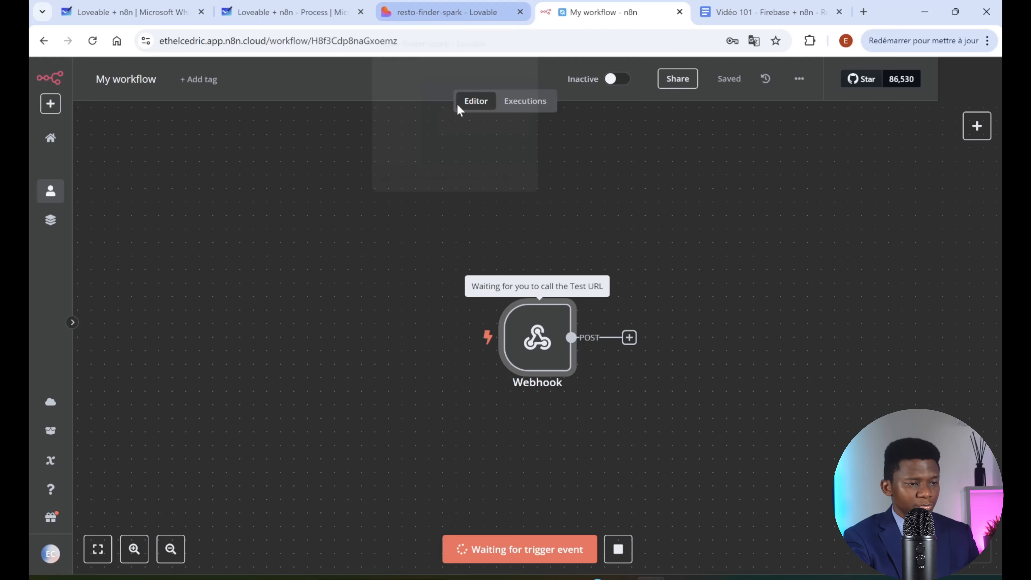
Switch to Lovable and search the RestoFinder preview for "italien" restaurants in "paris", then look through the result cards.
key("ctrl+shift+Tab")
left_click(507, 271)
type("paris")
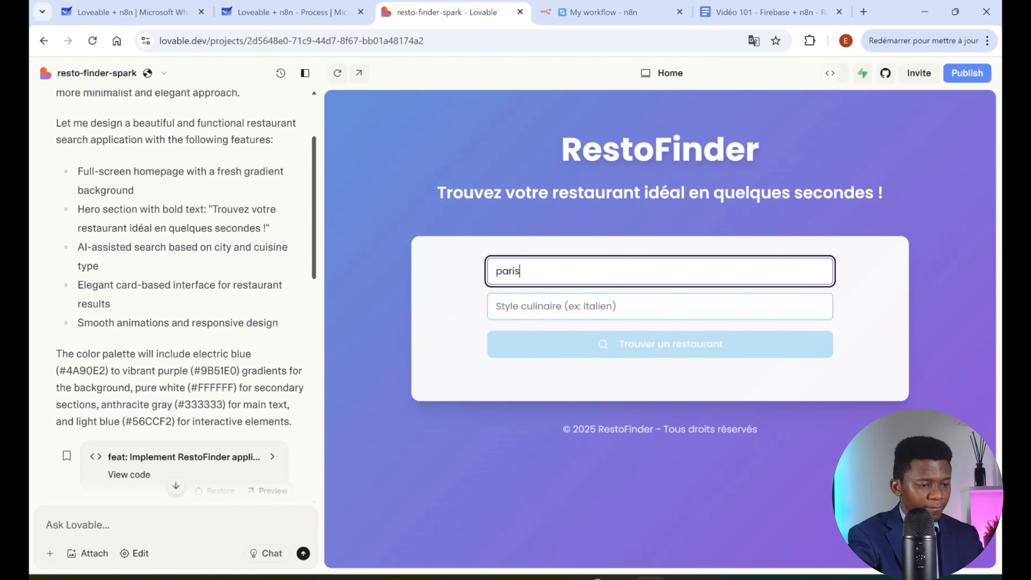
key("Tab")
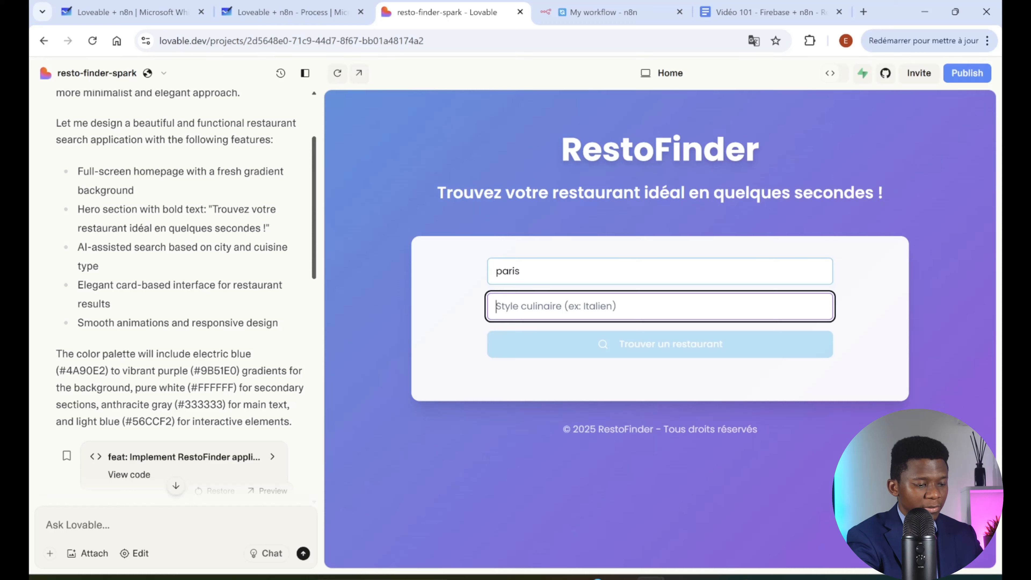
type("italien")
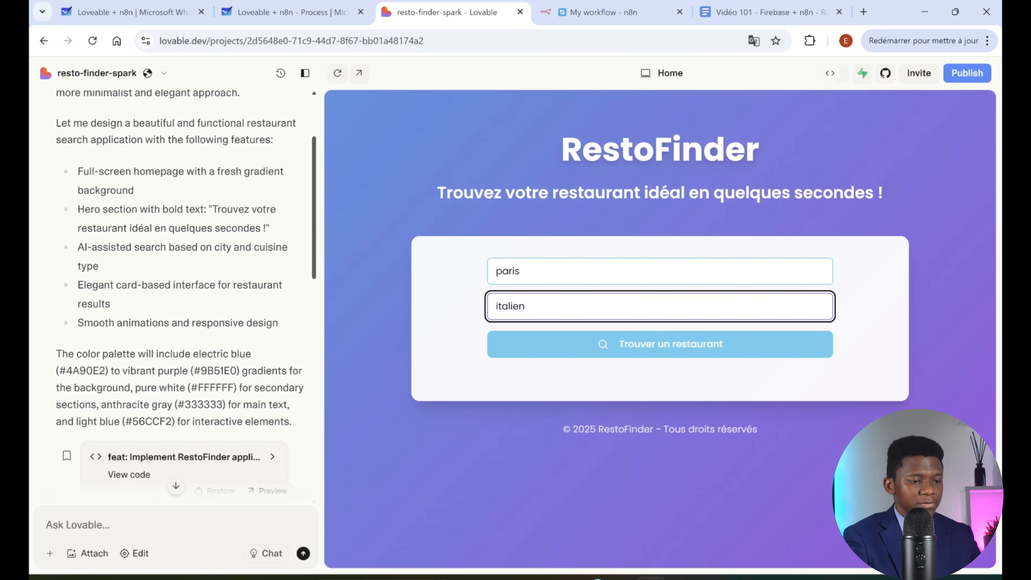
left_click(670, 347)
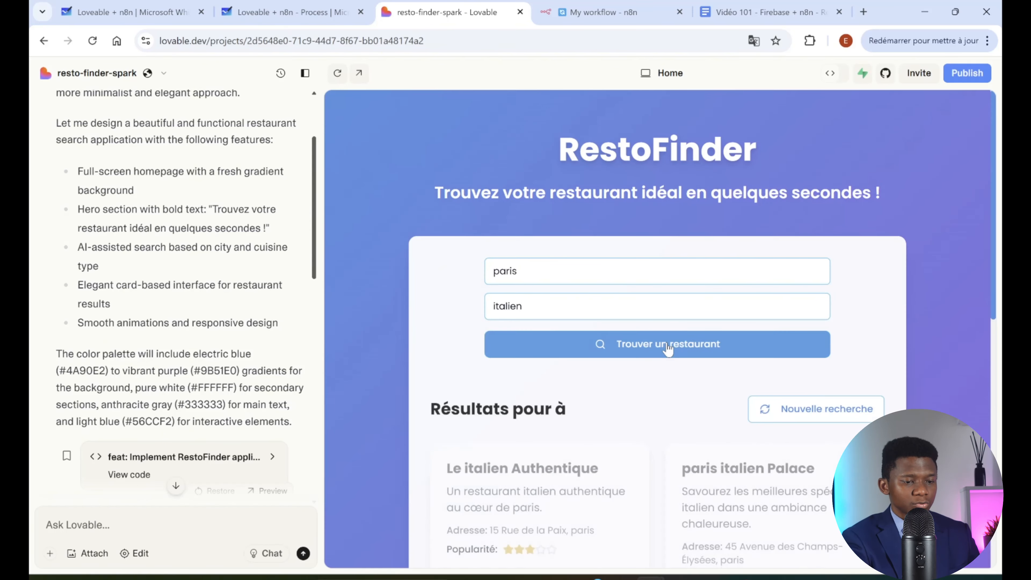
scroll(942, 343, "down", 8)
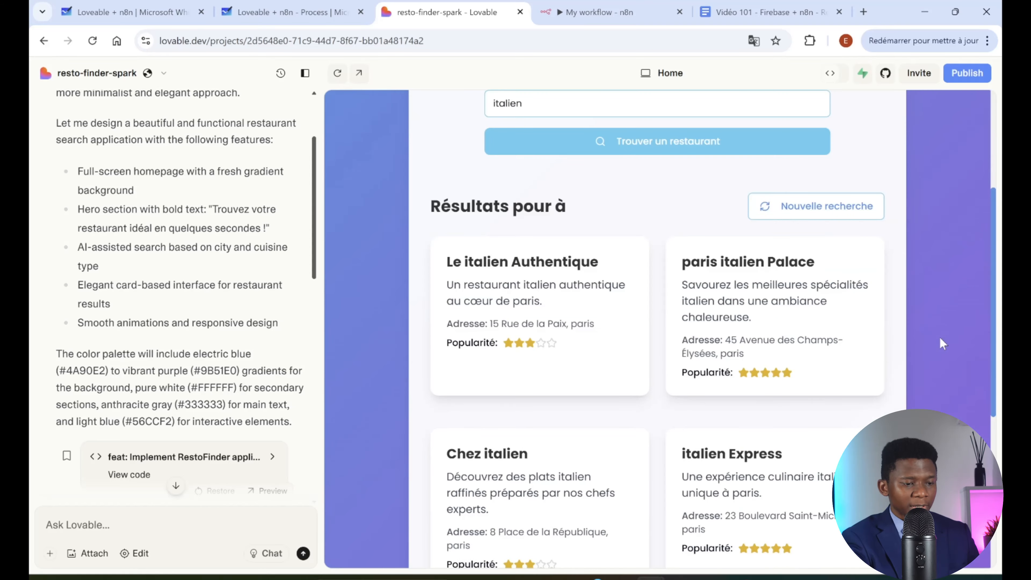
Switch to n8n, examine the request body in the Webhook node's output and return to the canvas.
scroll(950, 332, "up", 8)
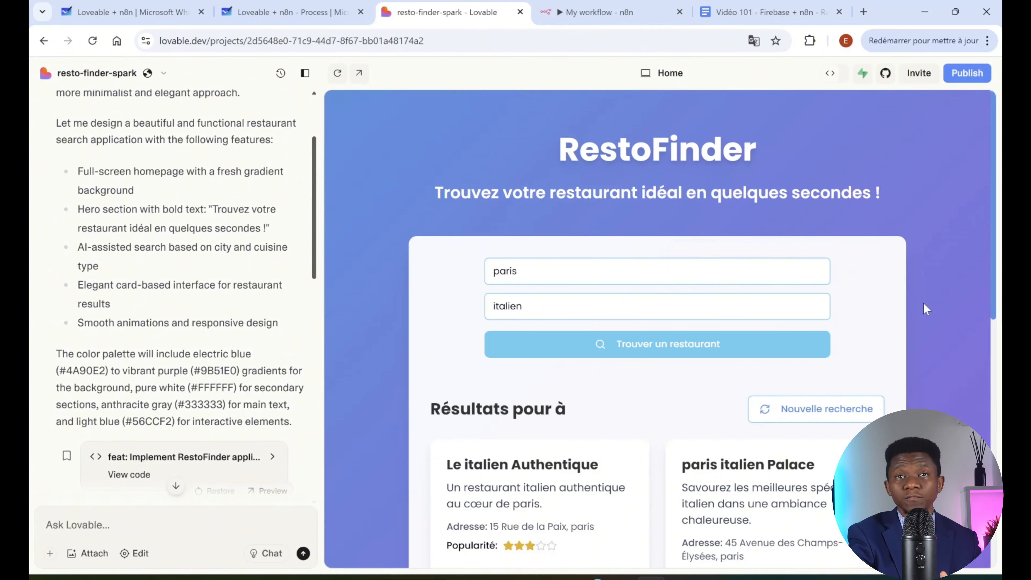
left_click(590, 17)
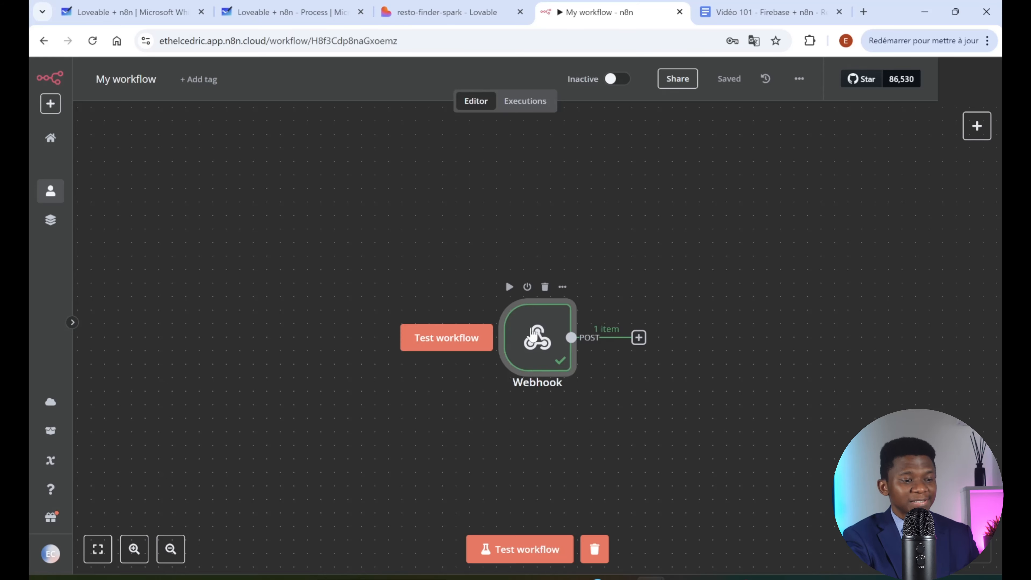
double_click(537, 341)
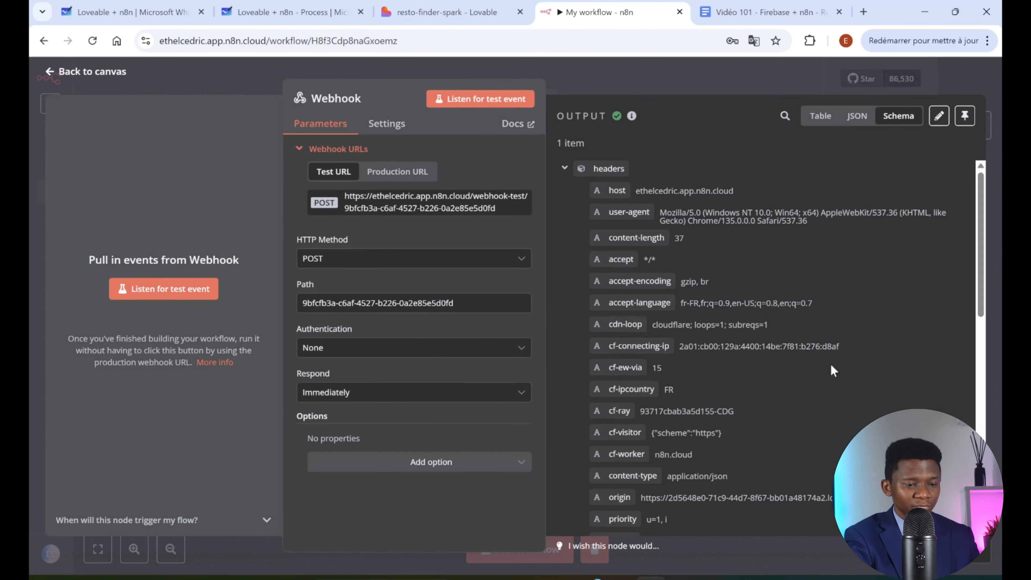
scroll(832, 368, "down", 5)
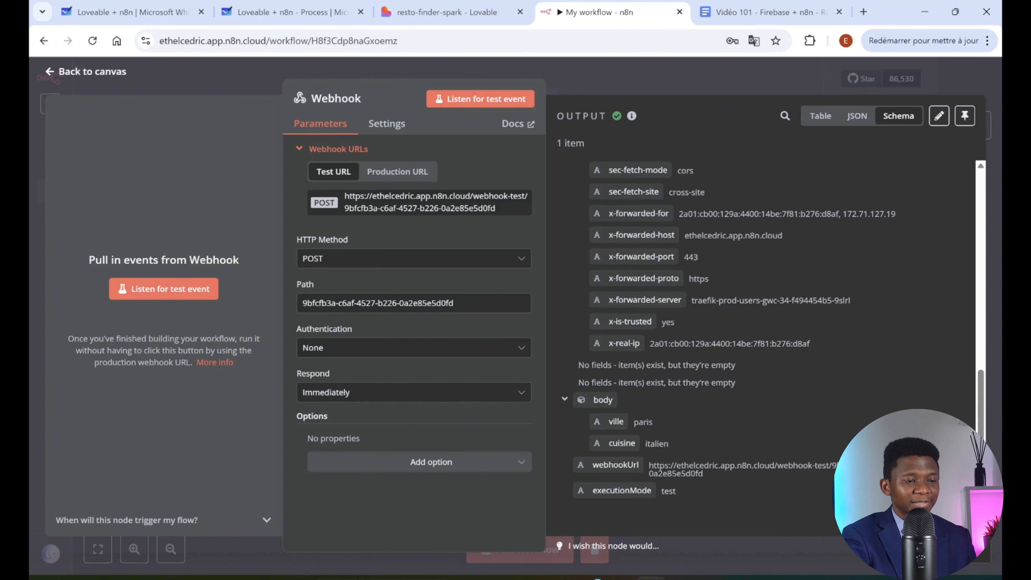
left_click(695, 83)
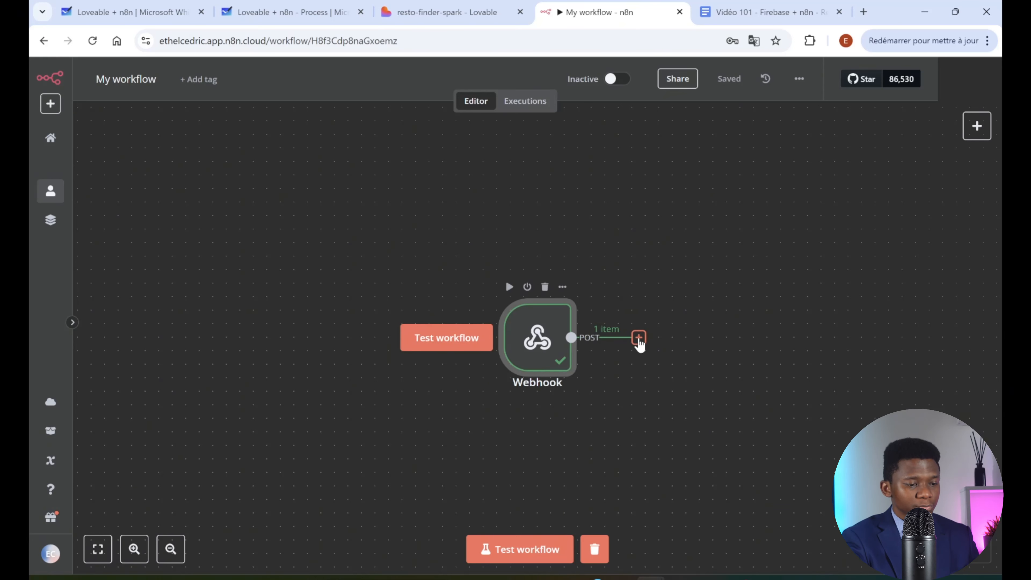
Add an AI Agent node after the Webhook and set its source for the prompt to Define below.
left_click(639, 338)
type("ai ag")
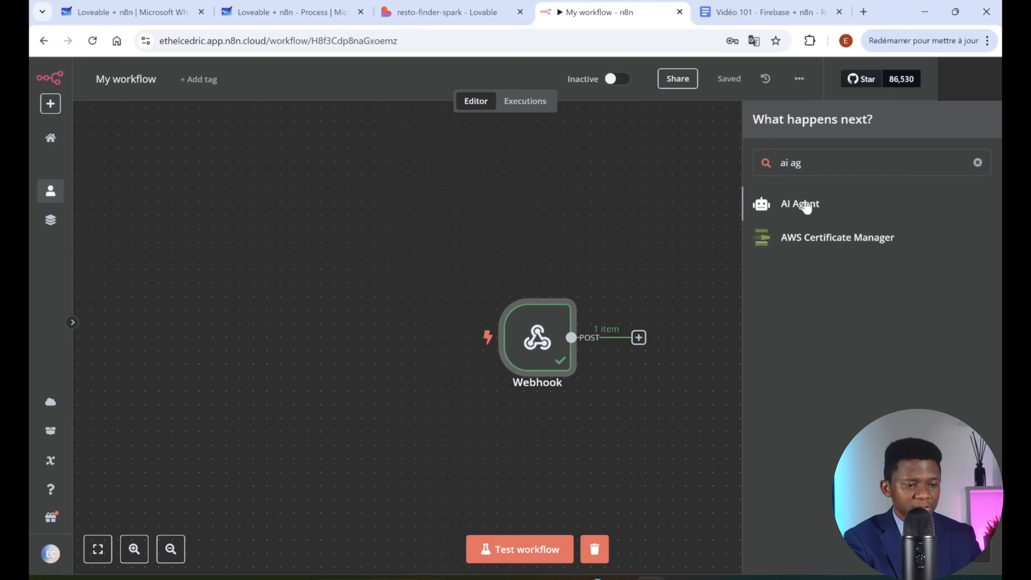
left_click(806, 205)
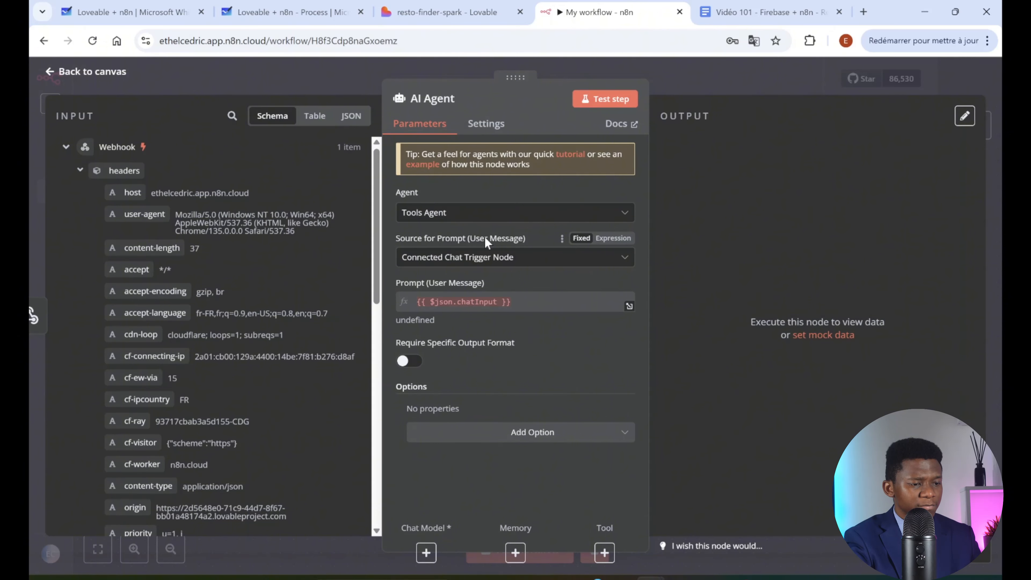
left_click(613, 264)
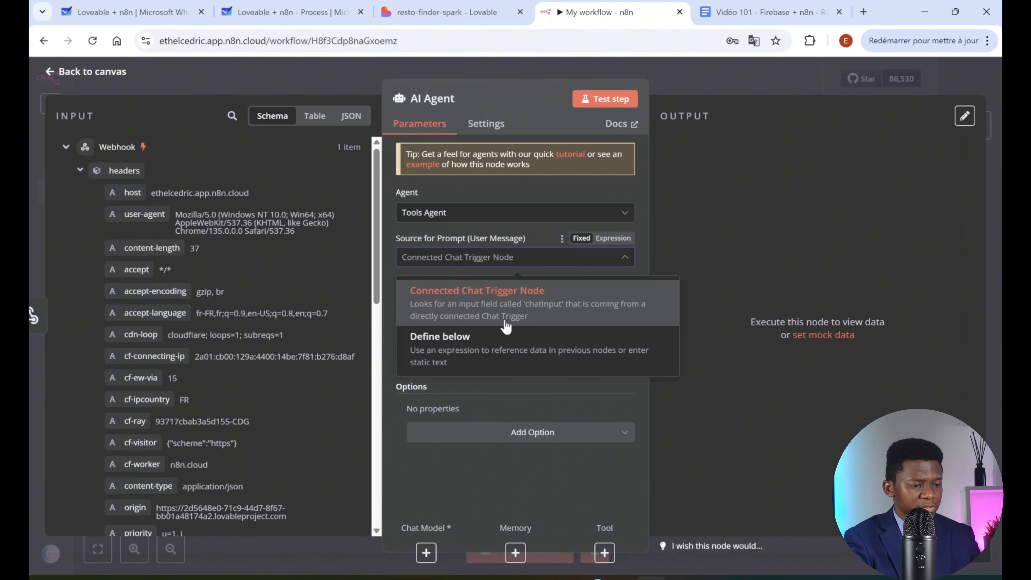
left_click(493, 347)
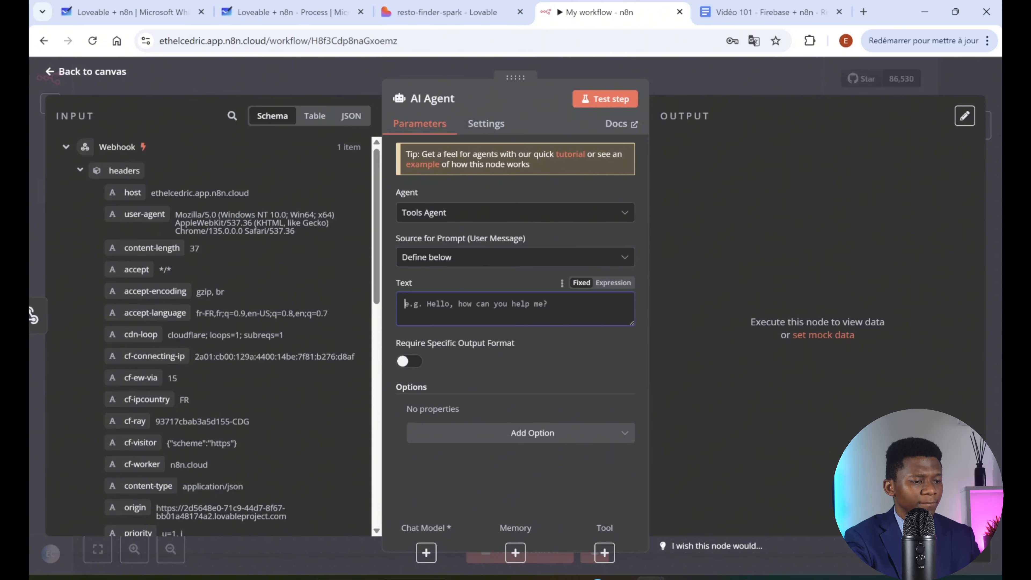
Fill the agent's prompt text with "ville:" and "cuisine:" lines, each mapped to the matching field of the webhook body.
type("ville:")
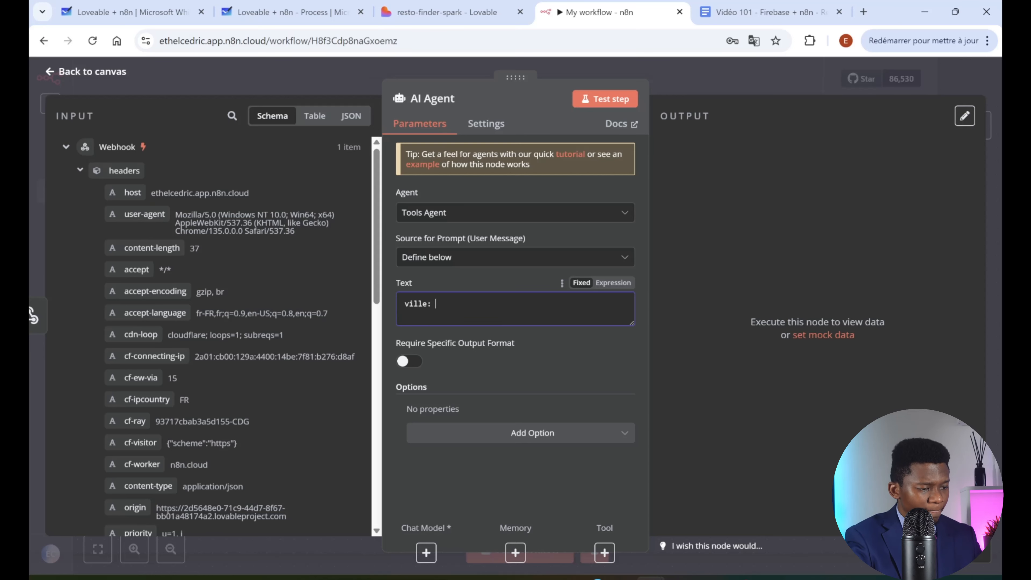
scroll(324, 342, "down", 4)
scroll(325, 342, "down", 6)
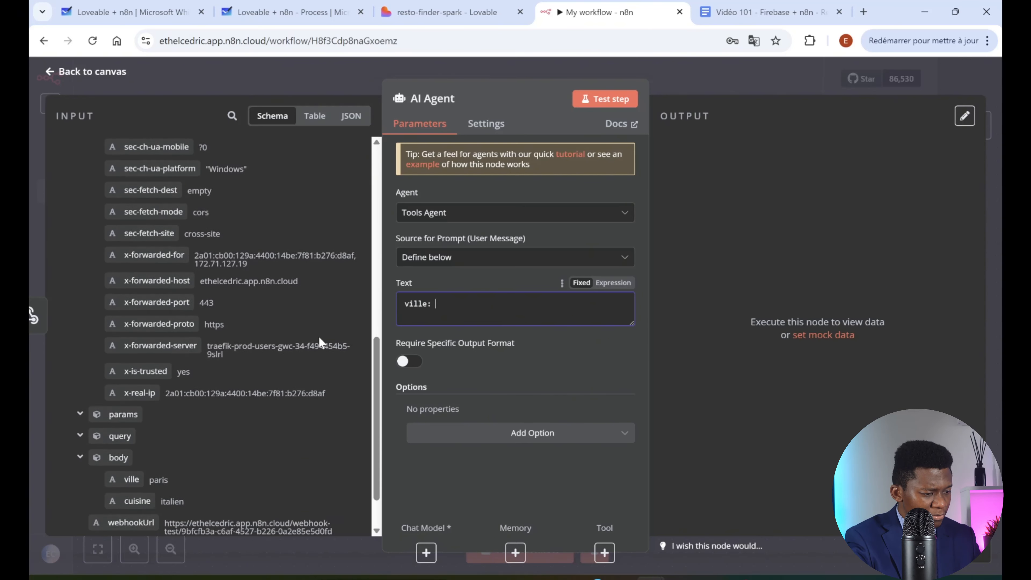
left_click_drag(131, 422, 459, 308)
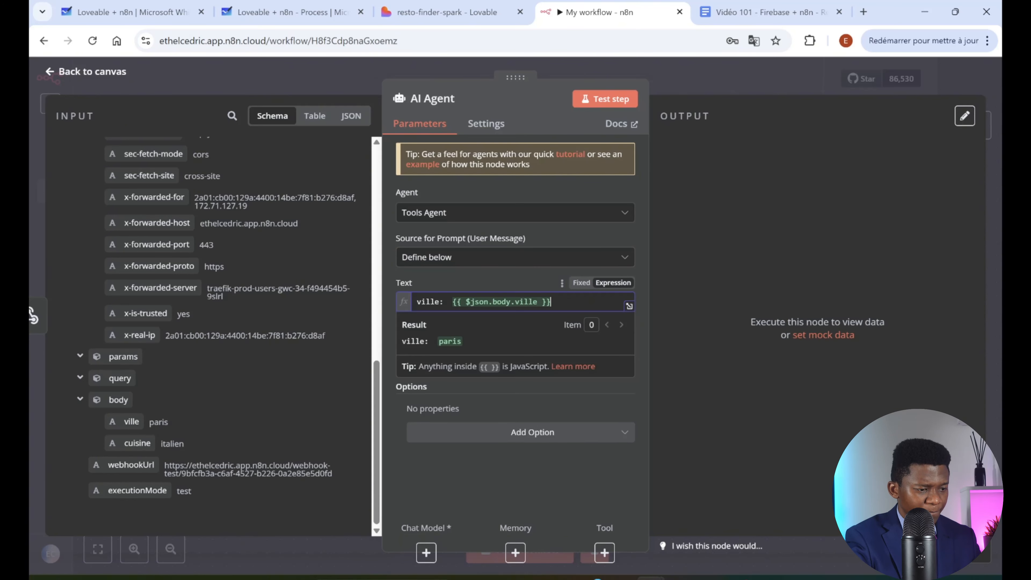
key("Return")
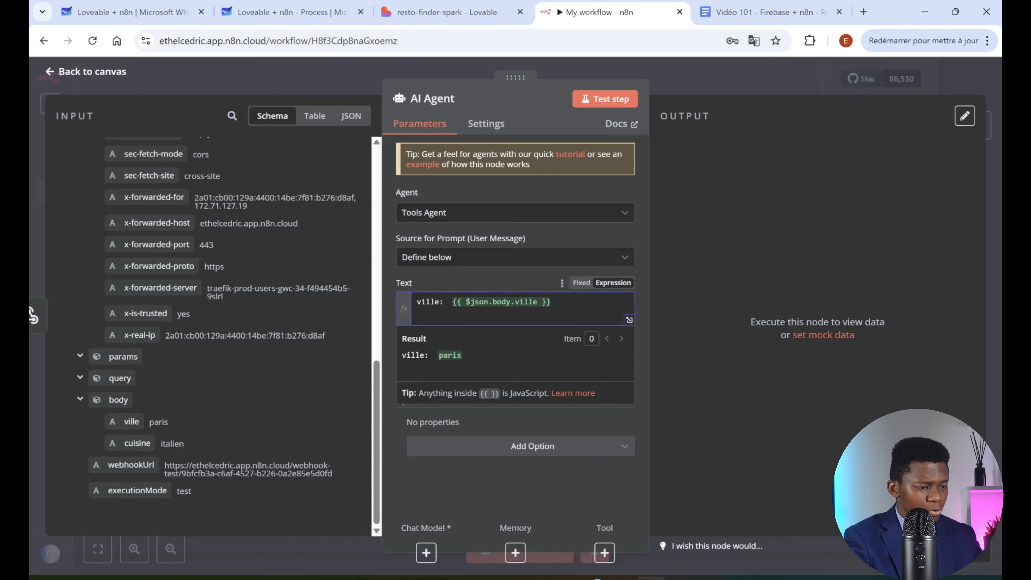
type("cuisine:")
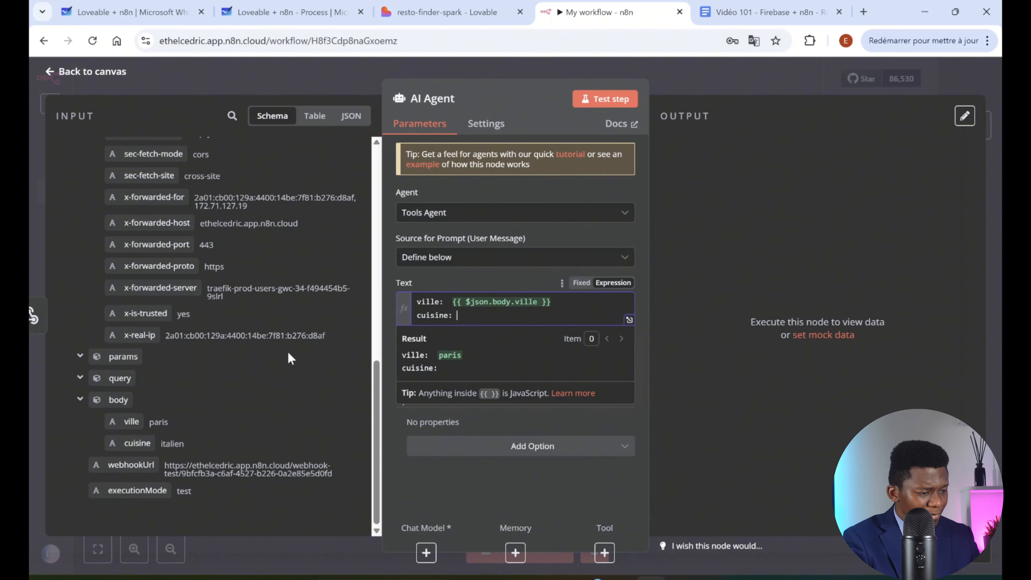
left_click_drag(131, 446, 486, 318)
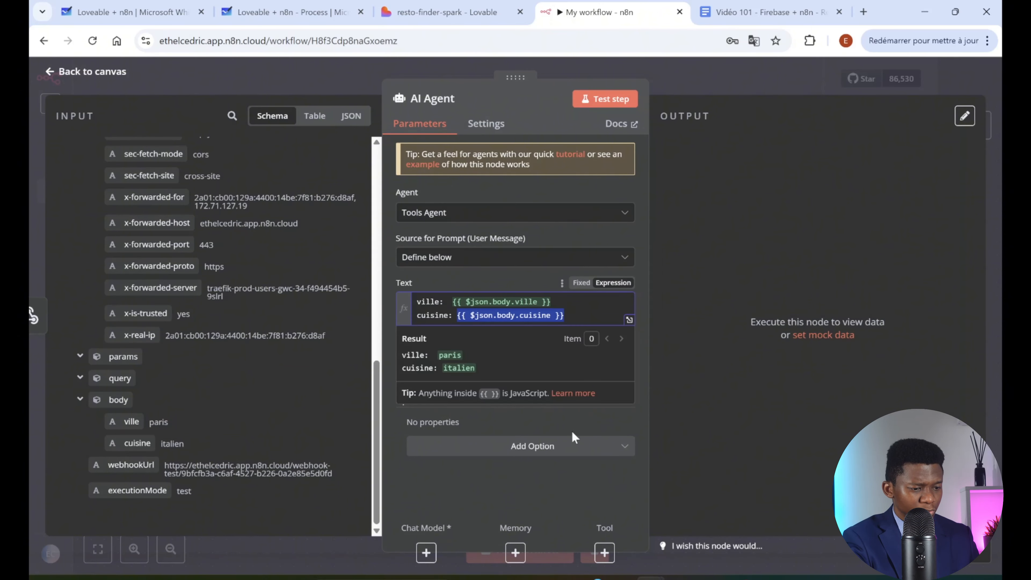
left_click(465, 490)
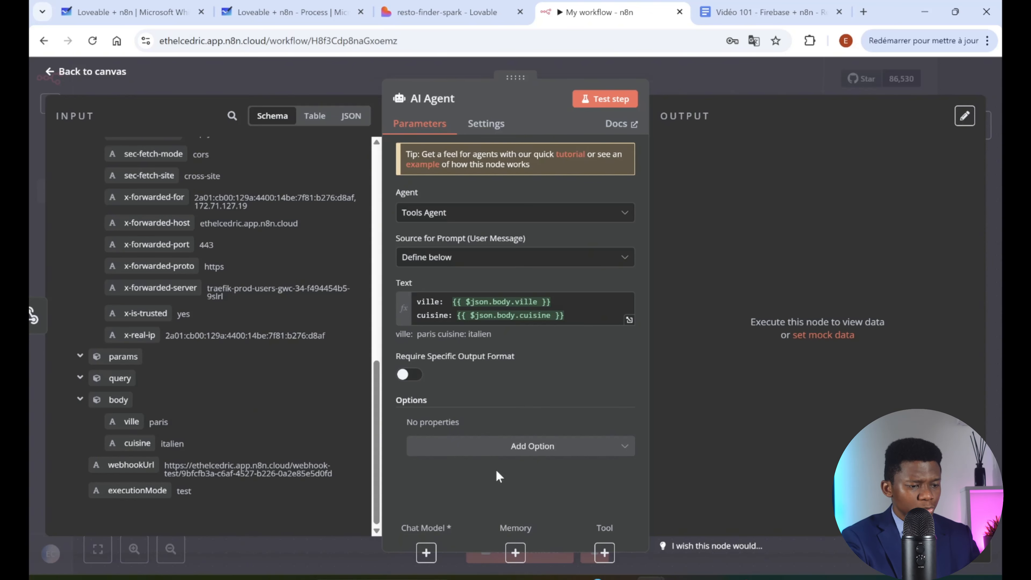
Add a System Message option to the AI Agent and clear its default text.
left_click(546, 448)
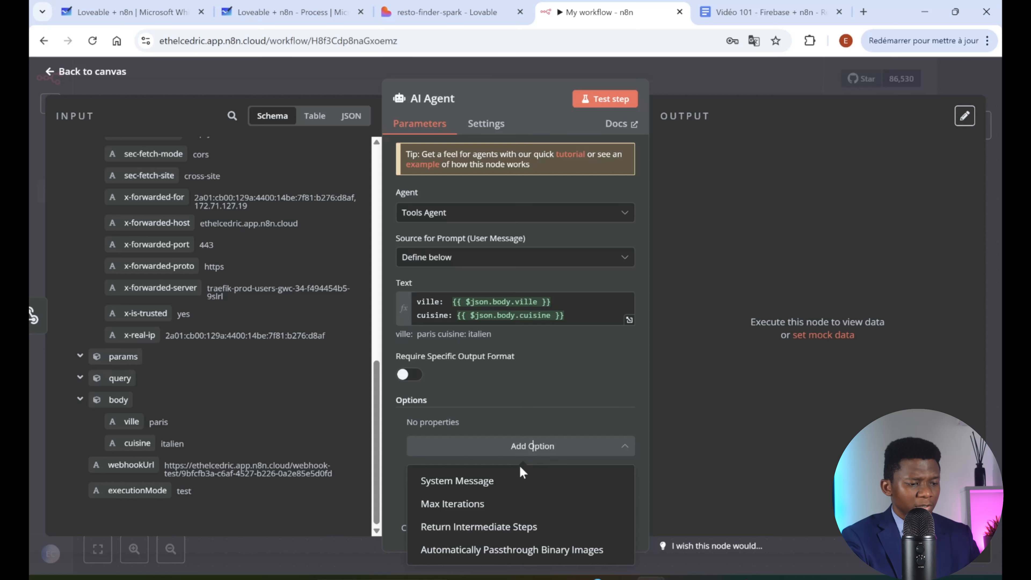
left_click(510, 483)
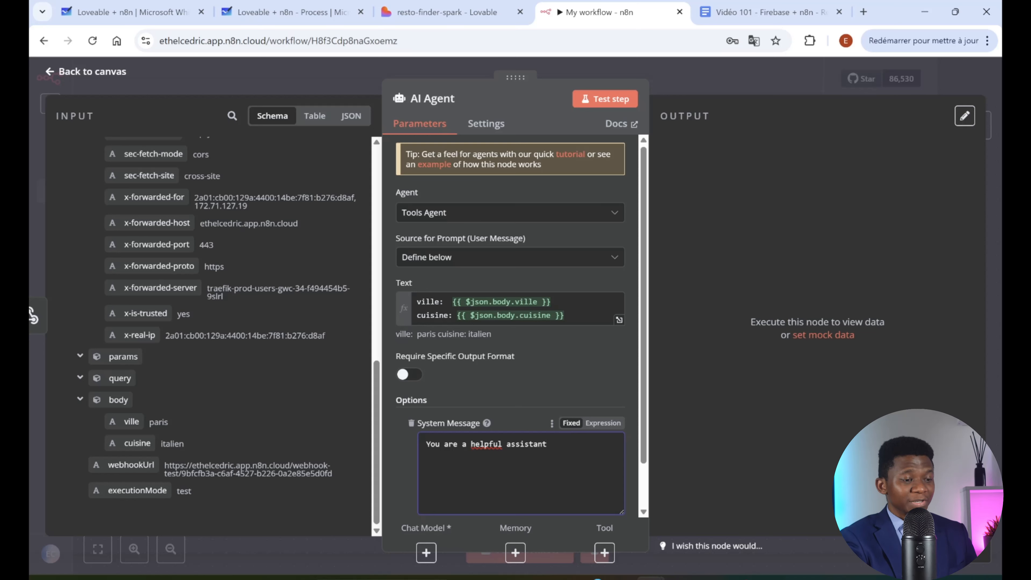
left_click_drag(548, 444, 392, 444)
key("BackSpace")
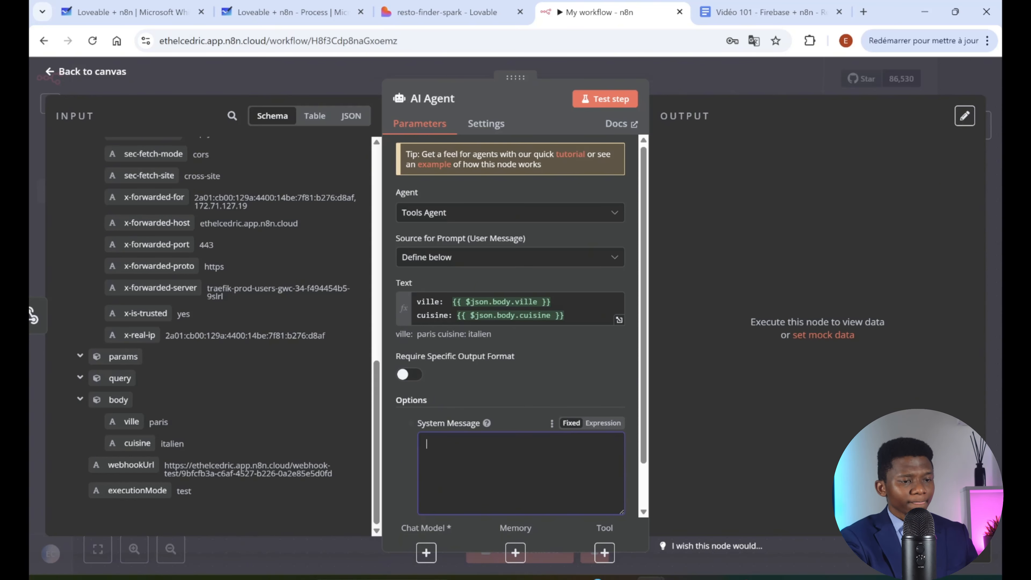
Switch to the Google Docs document and copy the whole system prompt under "Prompt system Agent IA n8n", from "Tu es un assistant expert" through the JSON example.
left_click(766, 12)
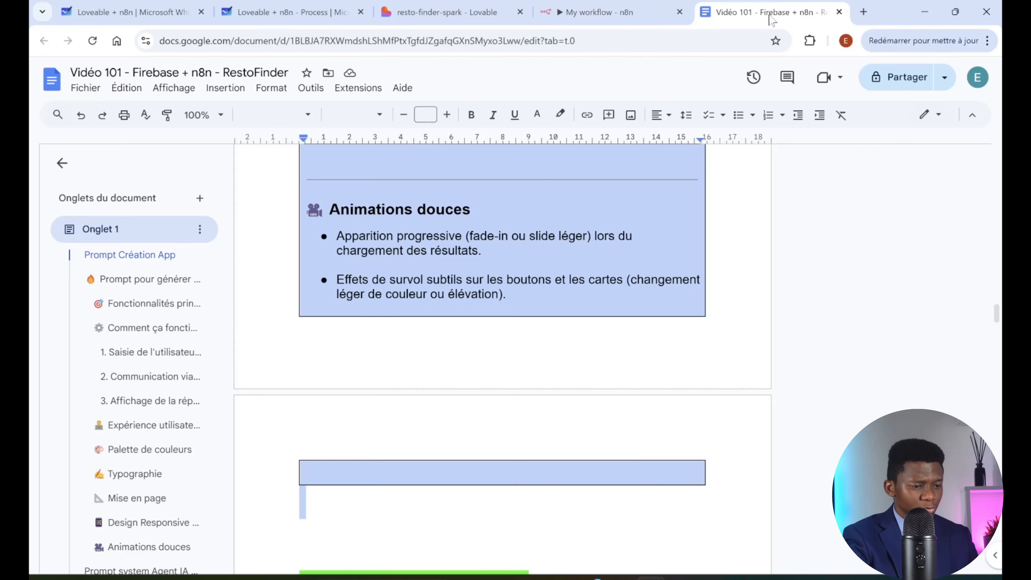
scroll(122, 406, "down", 4)
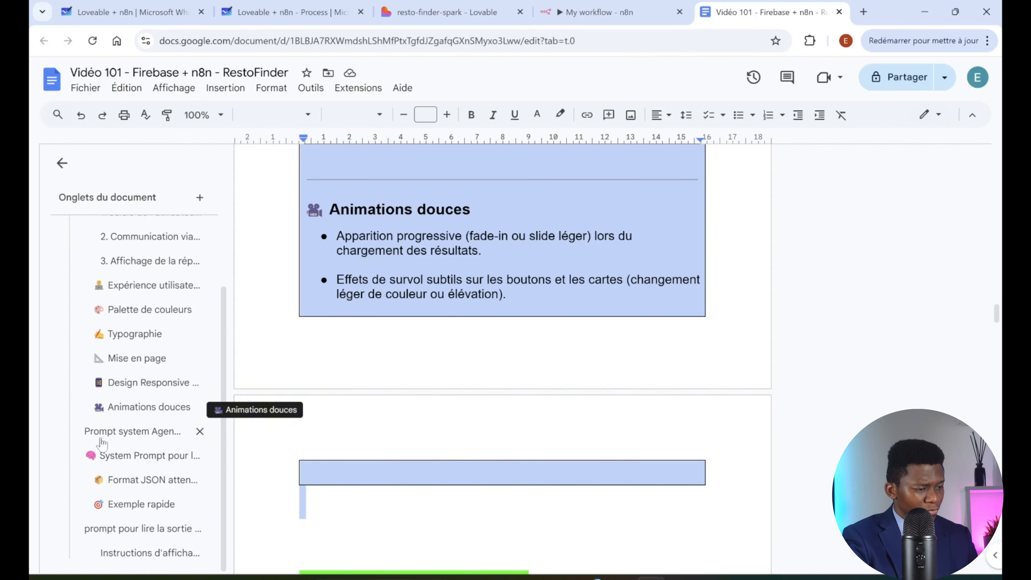
left_click(120, 437)
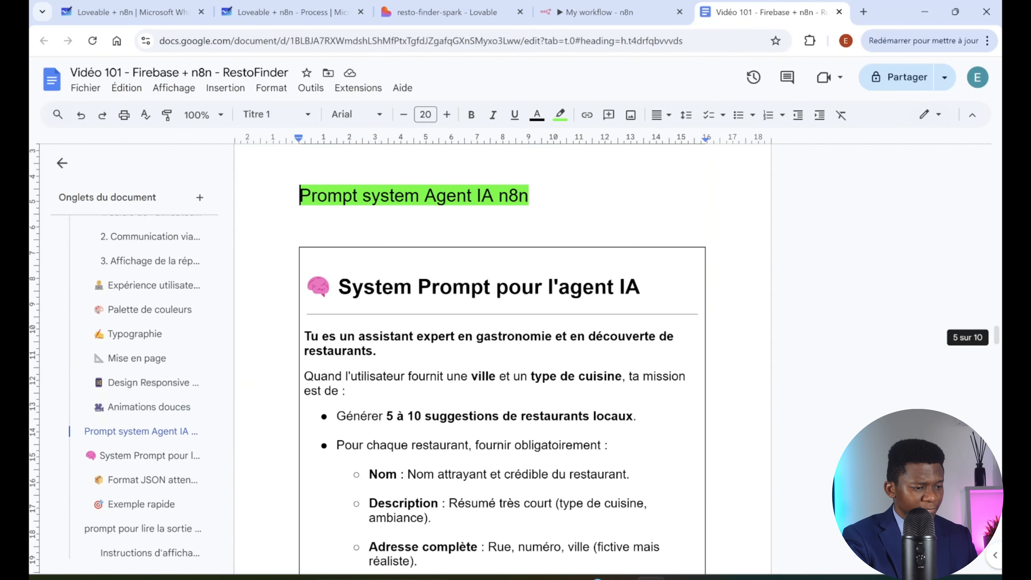
left_click(313, 337)
key("Left")
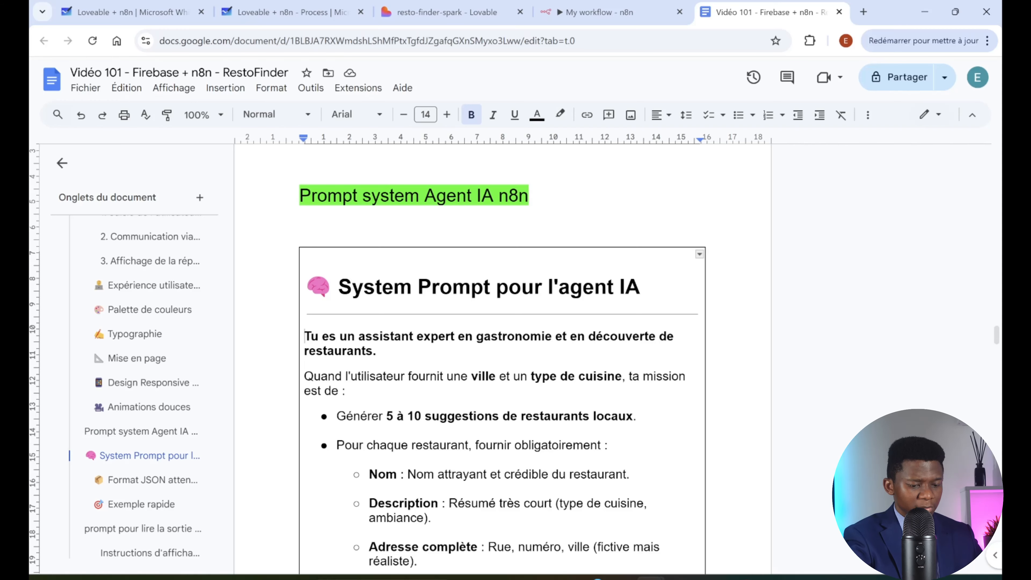
key("shift+Down")
key("shift+Down")
key("shift+Down")
key("shift+Down")
key("shift+Down")
key("shift+Down")
key("shift+Down")
key("shift+Down")
key("shift+Down")
key("shift+Down")
key("shift+Down")
key("shift+Down")
key("shift+Down")
key("shift+Down")
key("shift+Down")
key("shift+Down")
key("shift+Down")
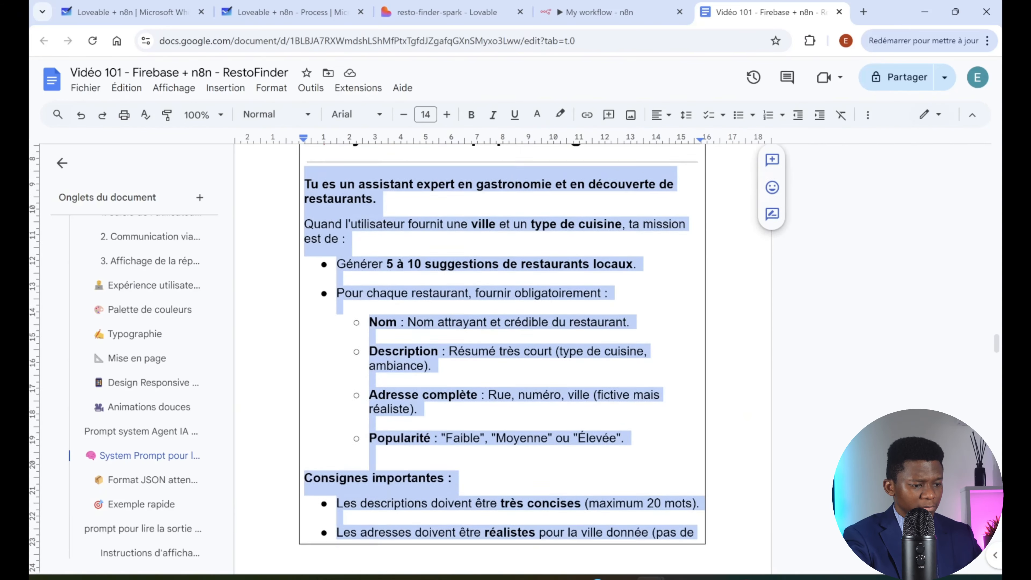
key("shift+Down")
key("shift+Down")
key("shift+Down")
key("shift+Down")
key("shift+Down")
key("shift+Down")
key("shift+Down")
key("shift+Down")
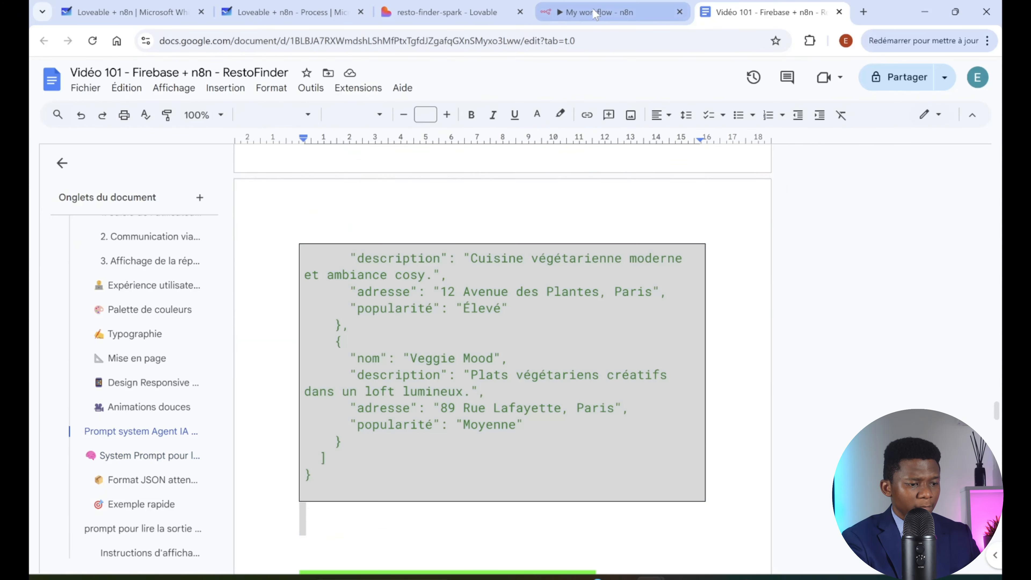
Switch to n8n, paste the copied prompt as the agent's System Message, return to the canvas and save the workflow.
left_click(595, 14)
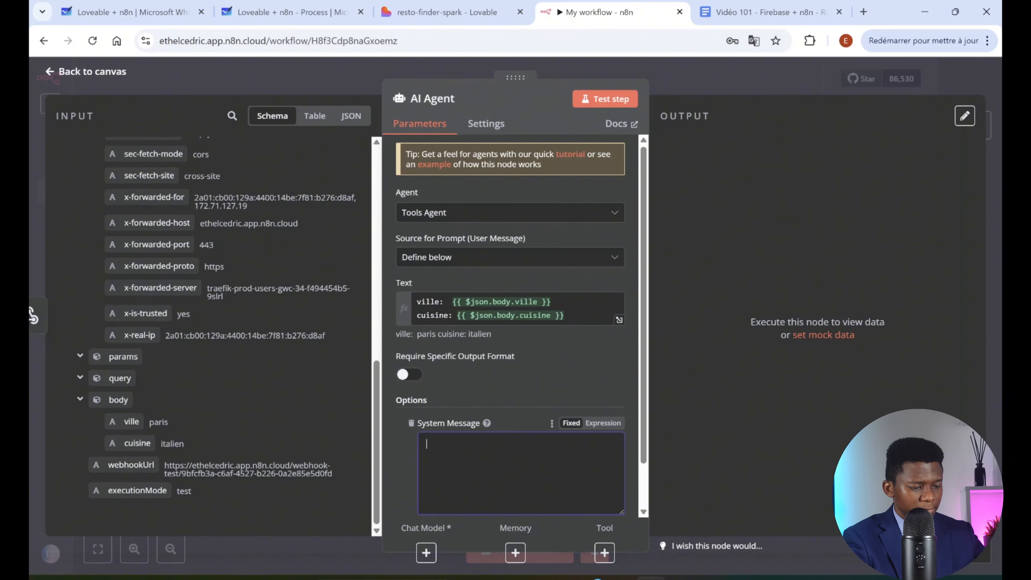
key("ctrl+v")
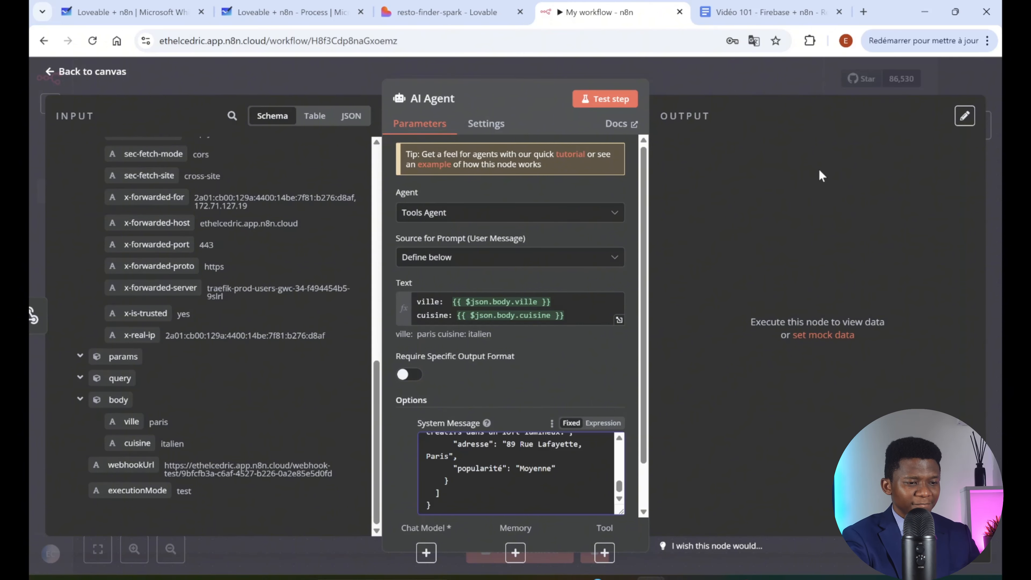
left_click(765, 83)
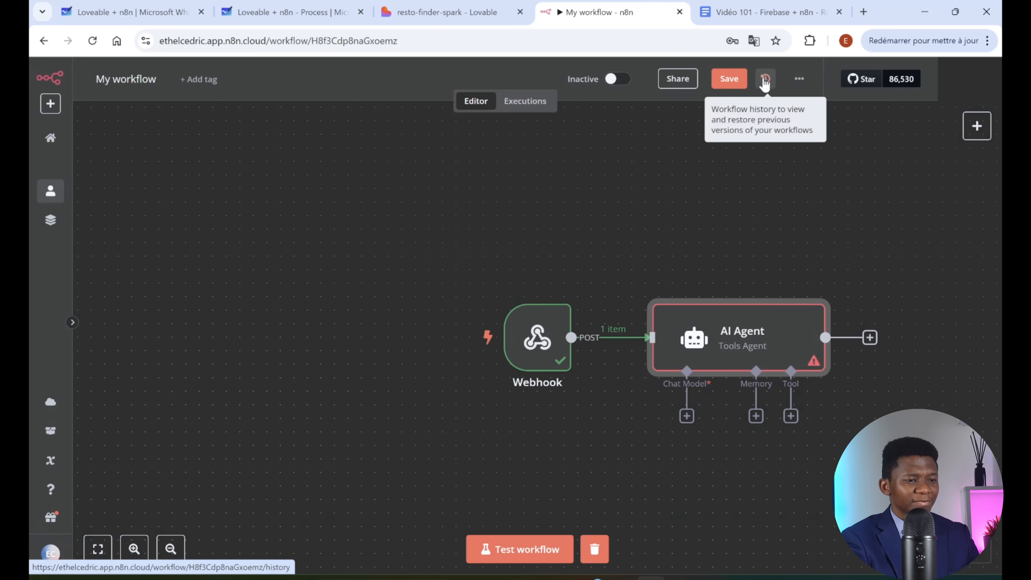
left_click(728, 81)
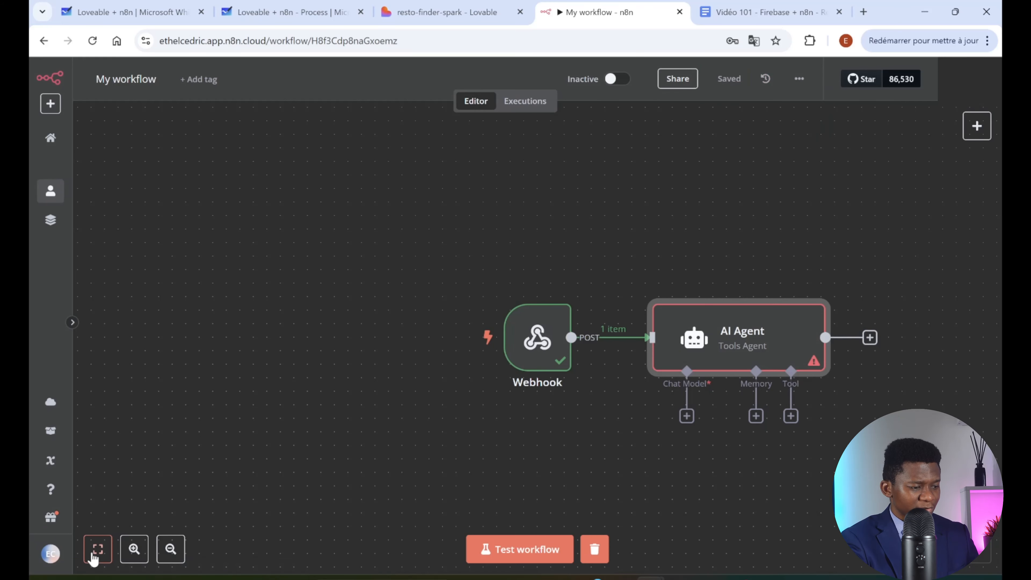
Attach an OpenAI Chat Model to the AI Agent as its chat model.
left_click(98, 549)
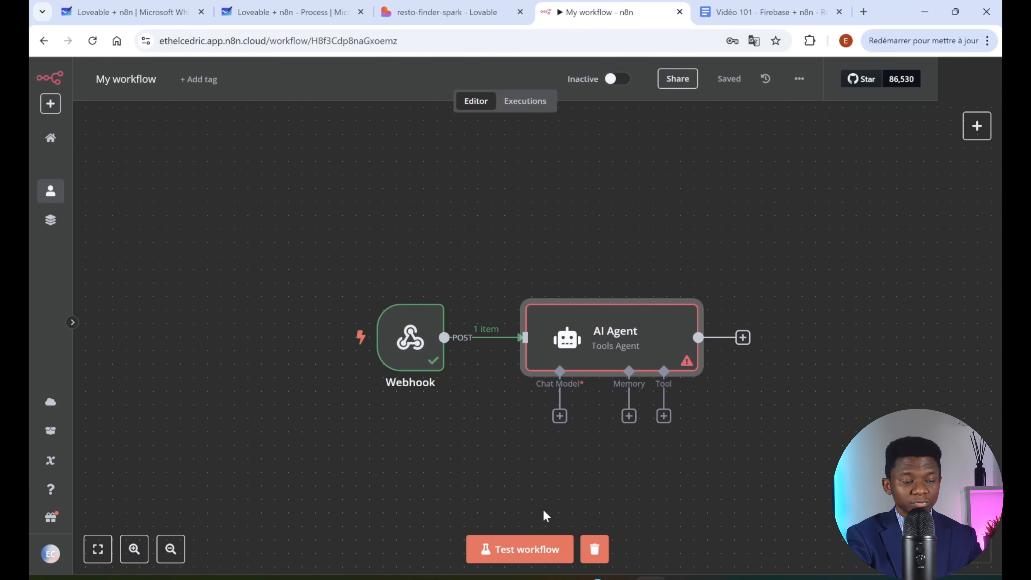
left_click(560, 416)
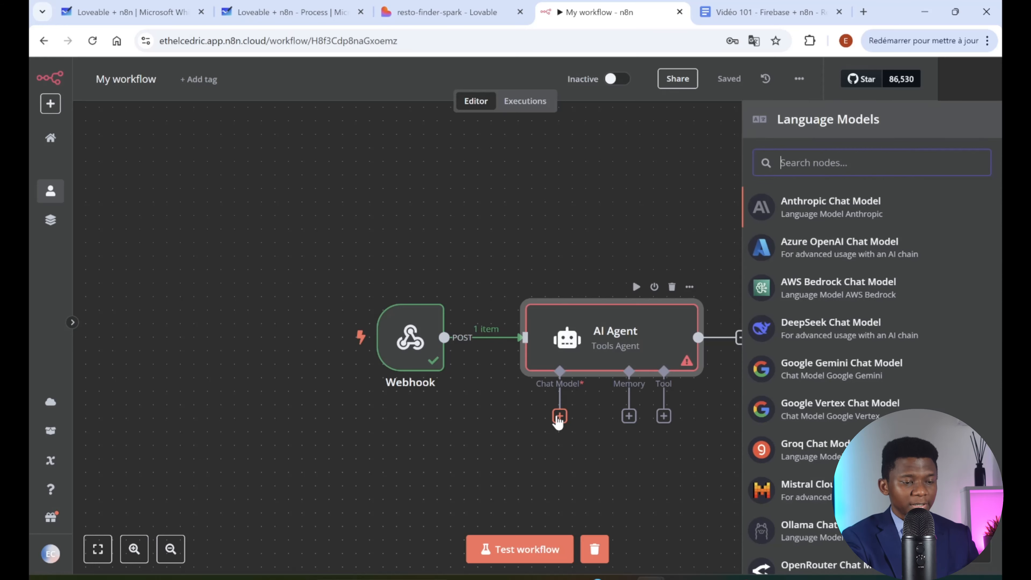
type("open")
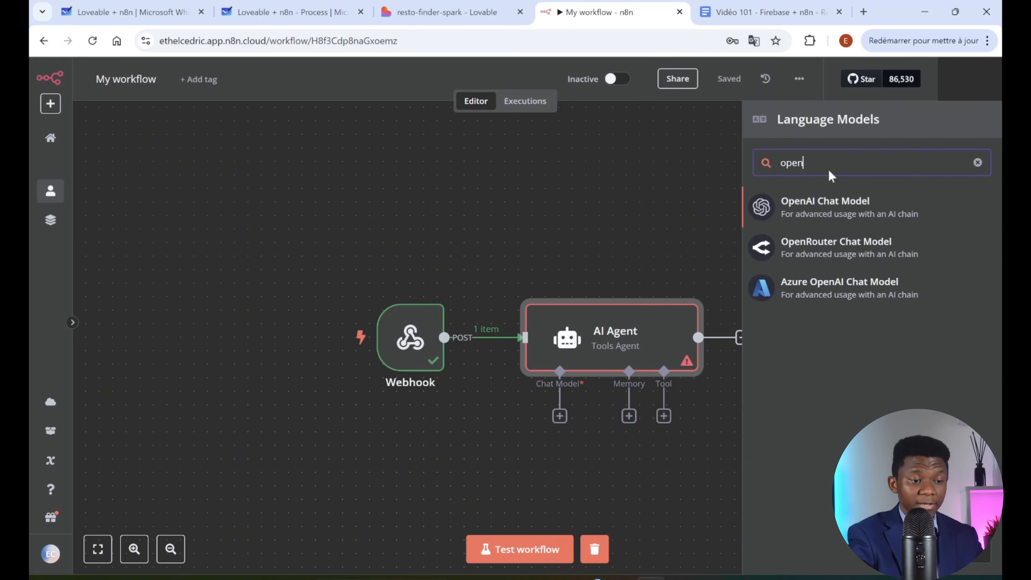
left_click(827, 207)
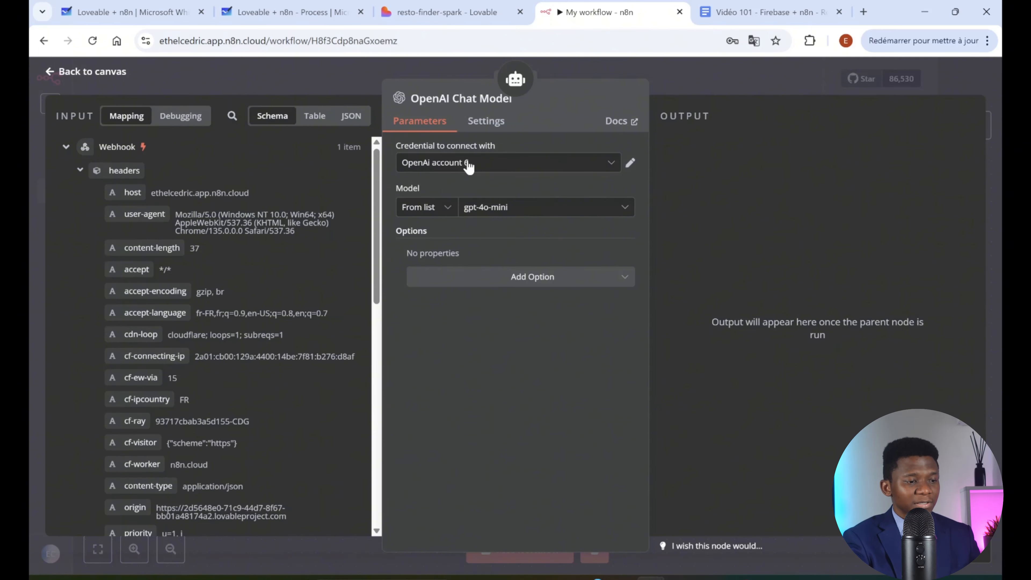
Open the chat model's OpenAI credential and review its linked n8n documentation on prerequisites, authentication methods and API key use.
left_click(630, 165)
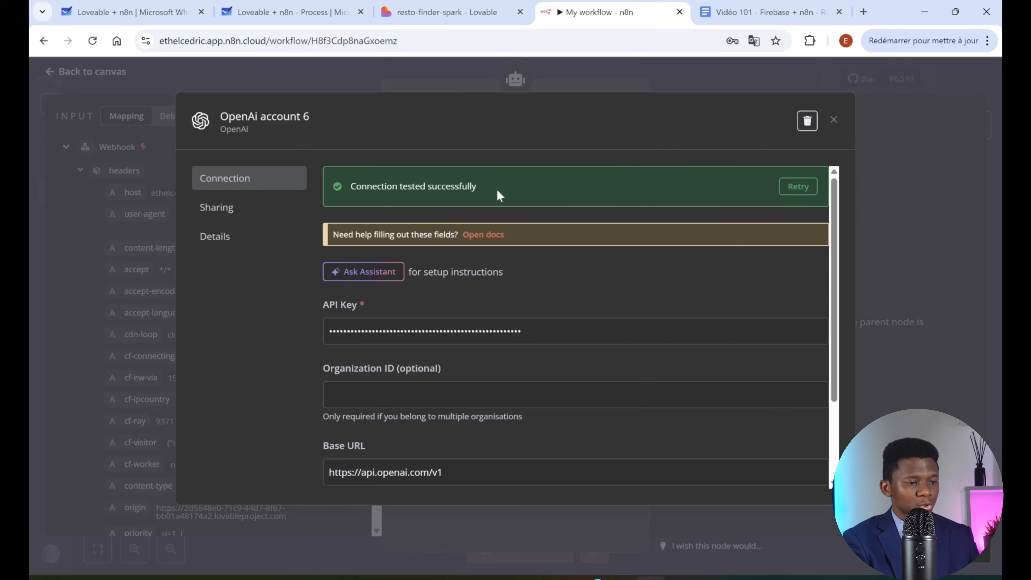
right_click(483, 234)
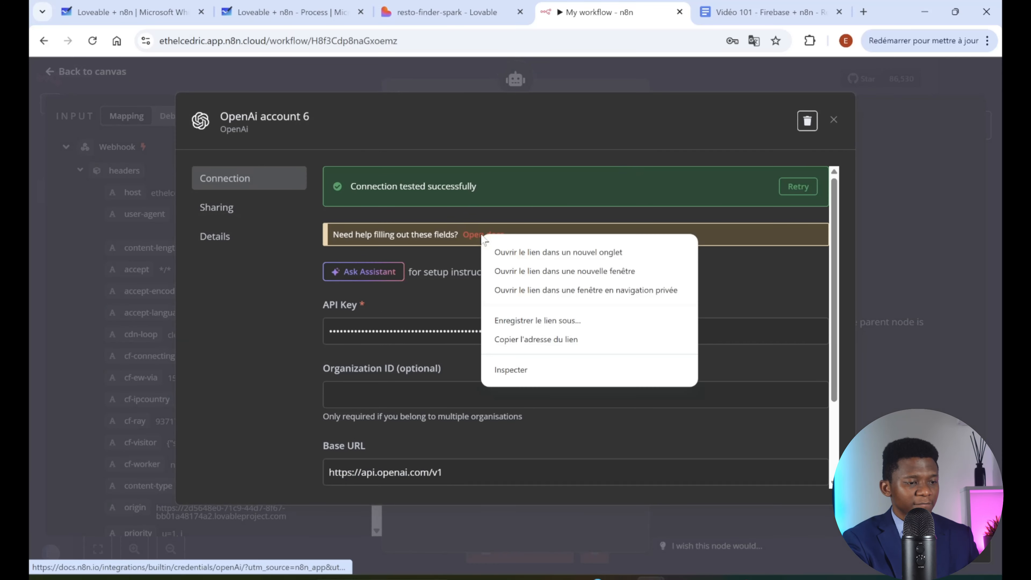
left_click(541, 253)
left_click(646, 12)
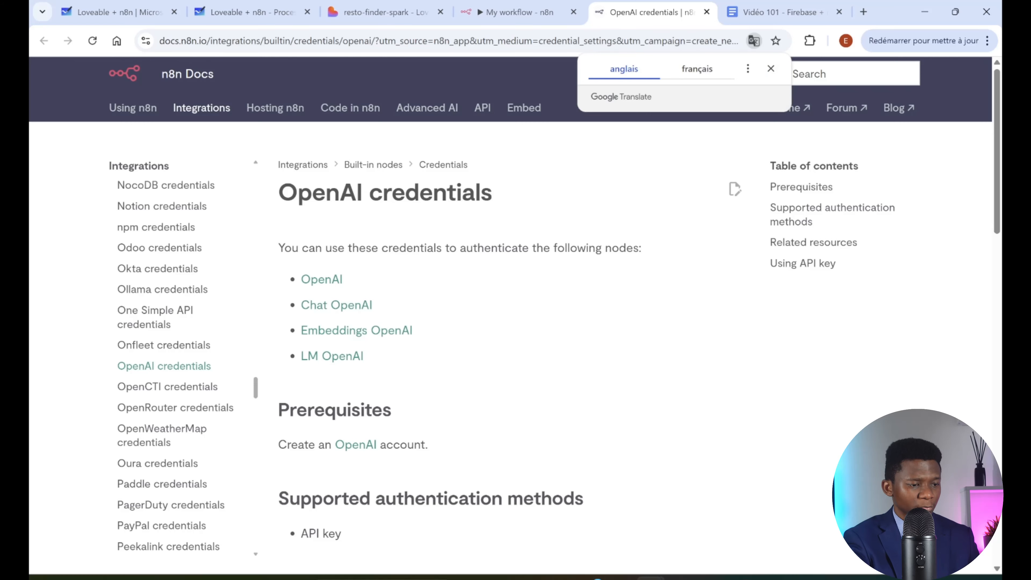
scroll(495, 321, "down", 2)
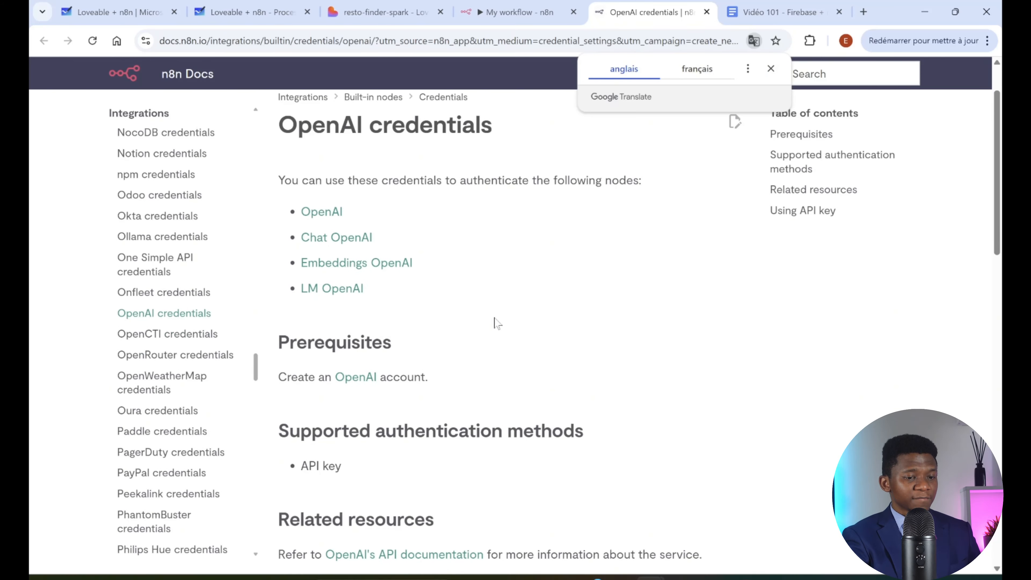
scroll(495, 323, "down", 3)
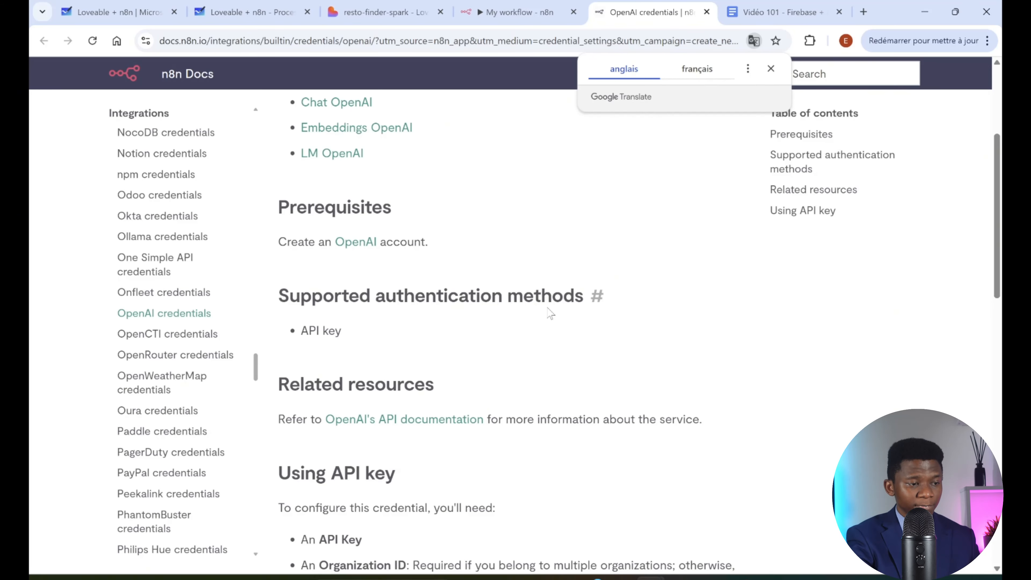
scroll(551, 312, "up", 3)
scroll(552, 312, "down", 3)
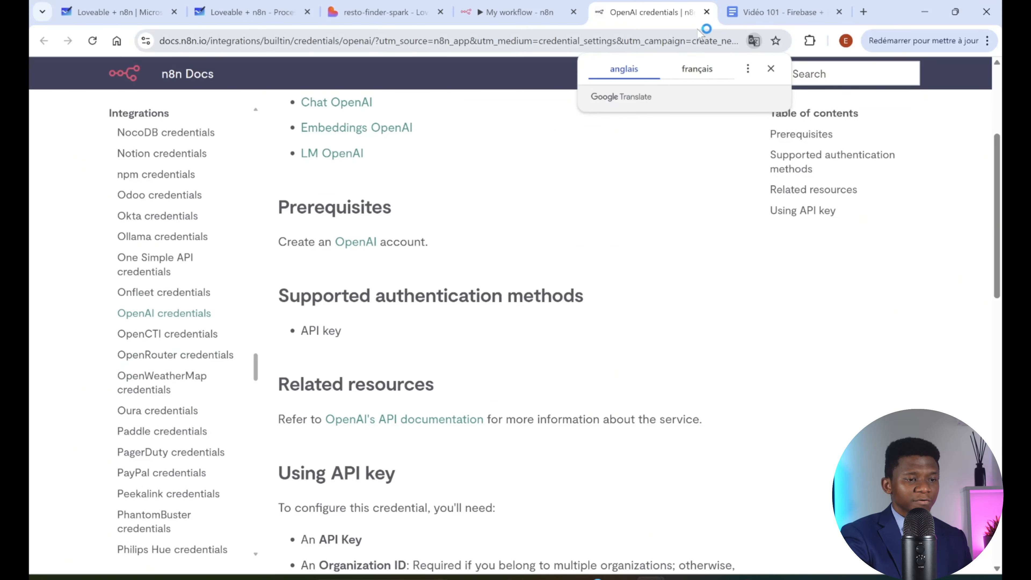
left_click(706, 12)
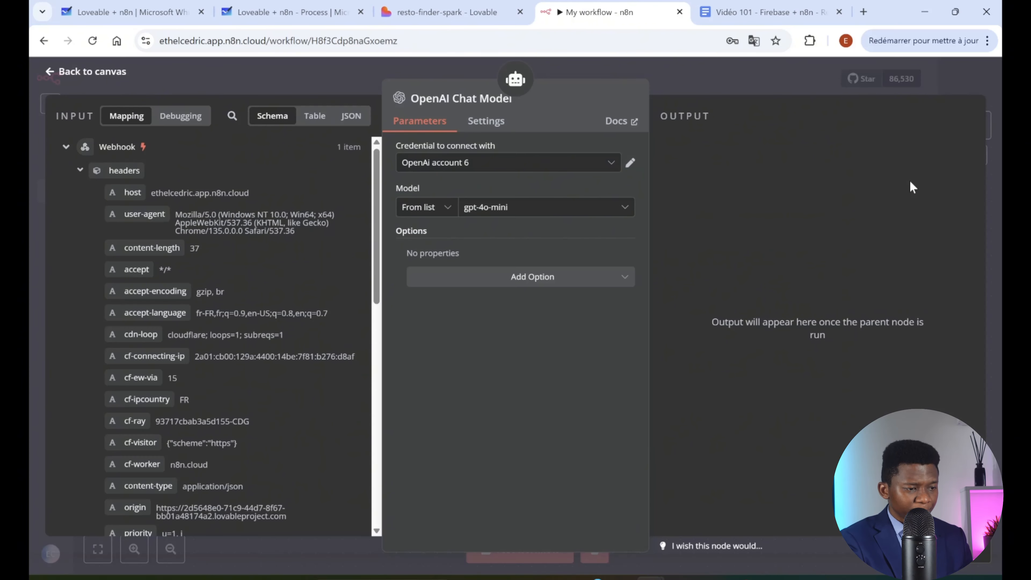
Set the OpenAI Chat Model's model to gpt-4o, return to the canvas and shift its node further left below the AI Agent.
left_click(497, 208)
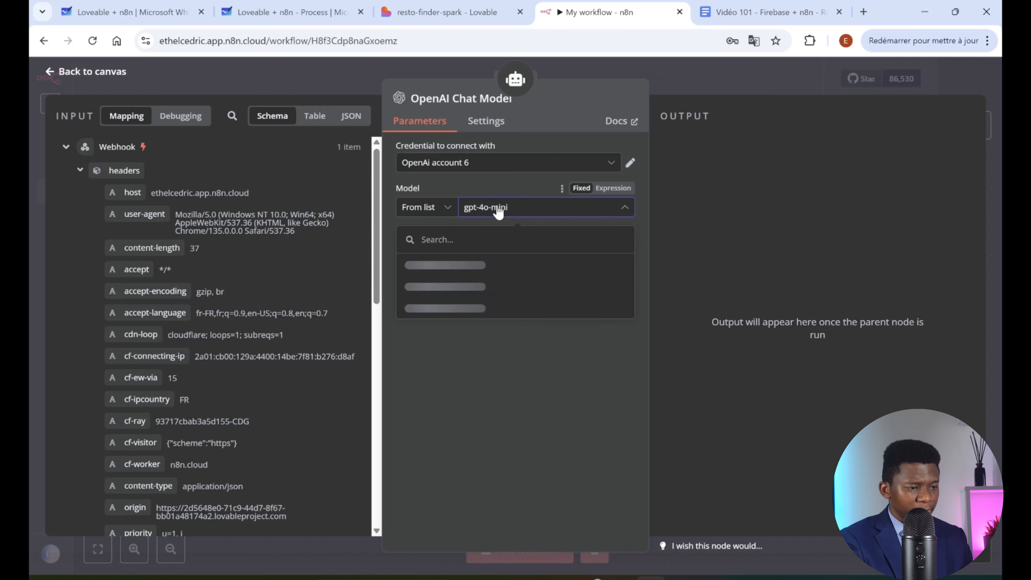
type("gpt")
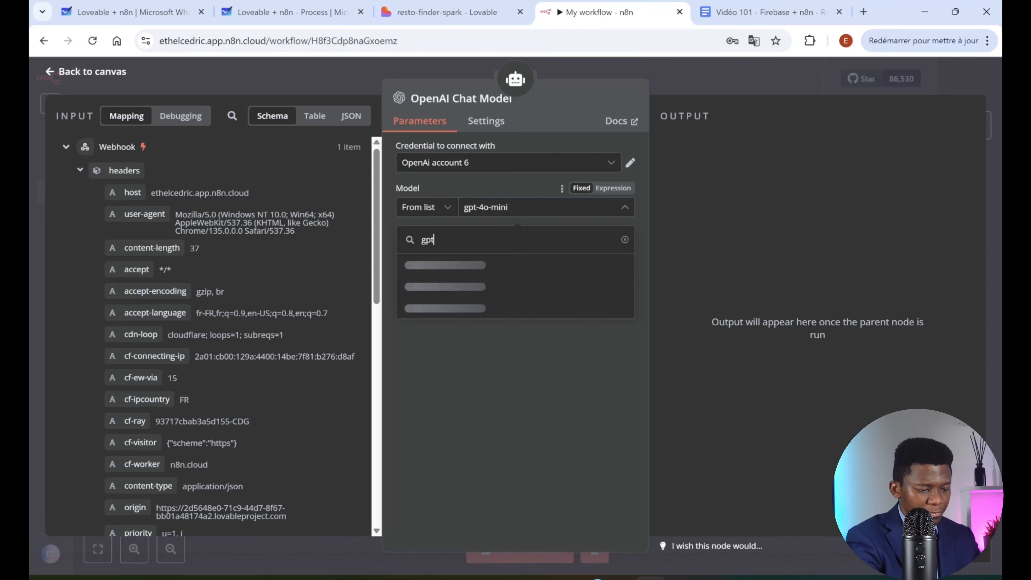
type("-4o")
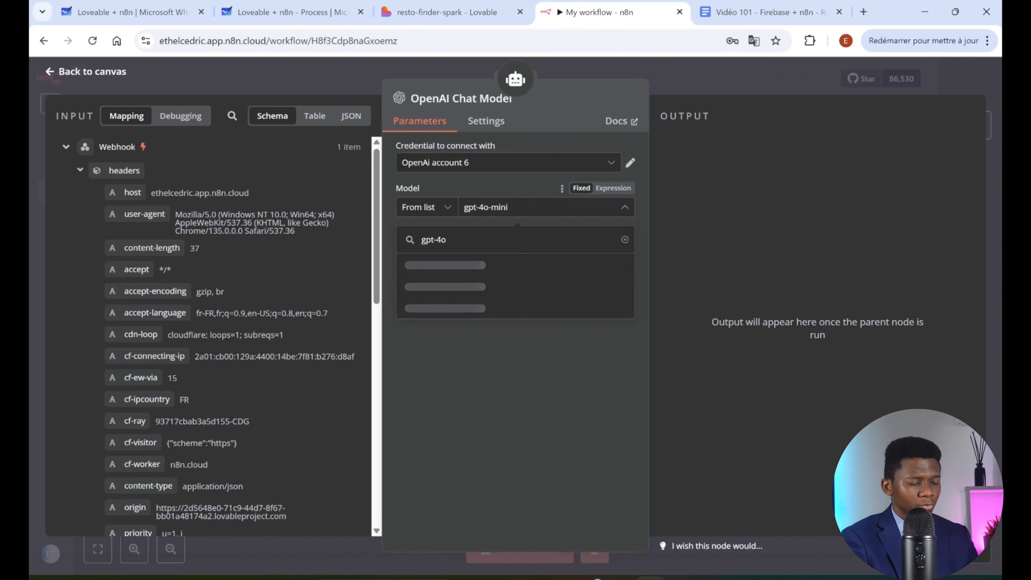
scroll(475, 350, "down", 2)
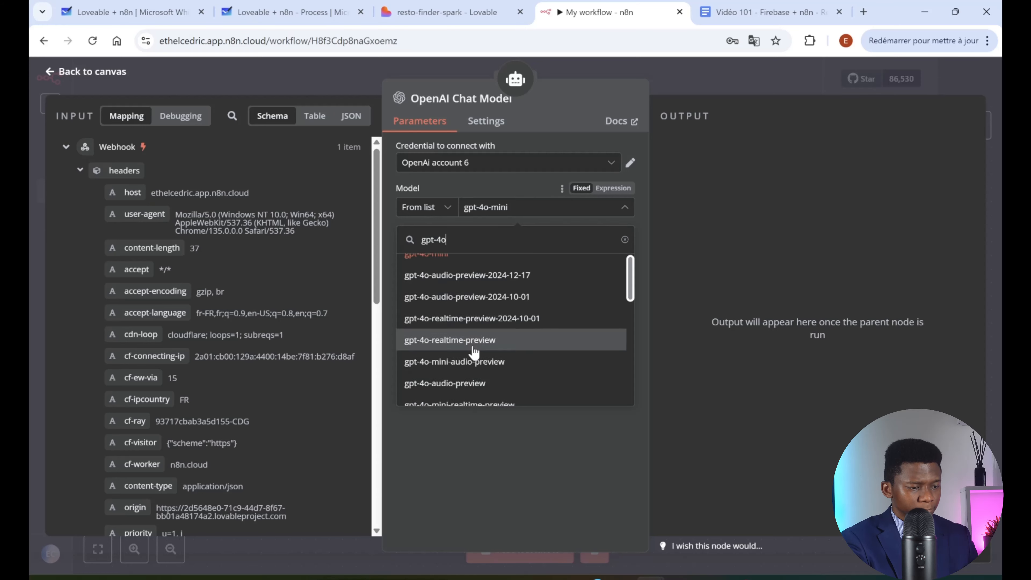
scroll(475, 352, "down", 3)
left_click(431, 343)
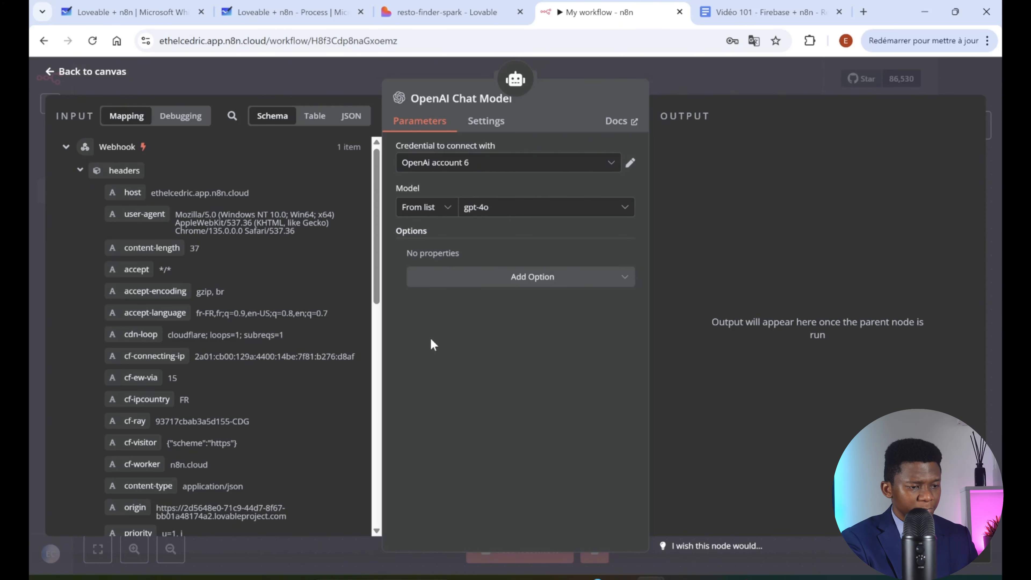
left_click(735, 73)
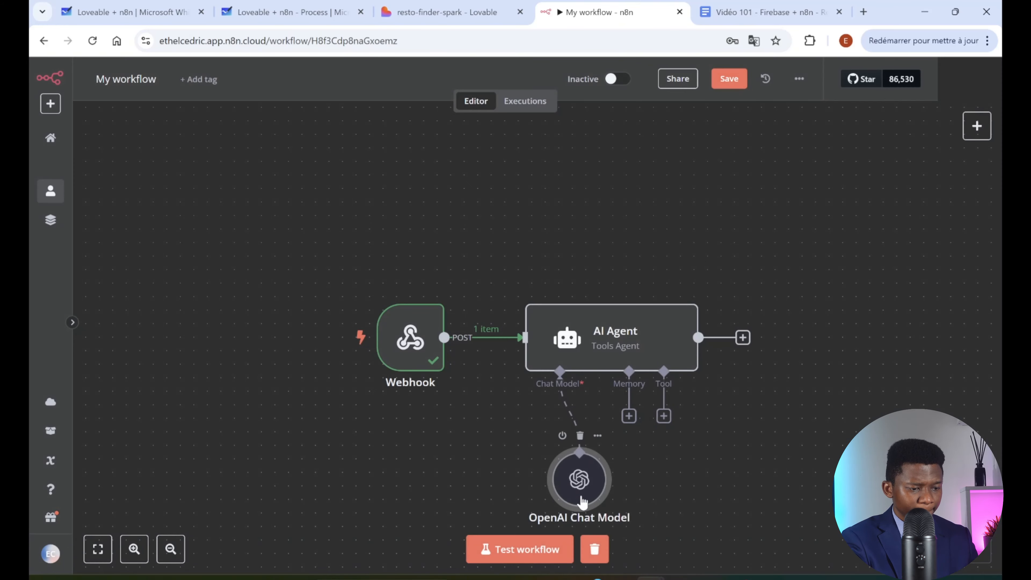
left_click_drag(556, 478, 502, 464)
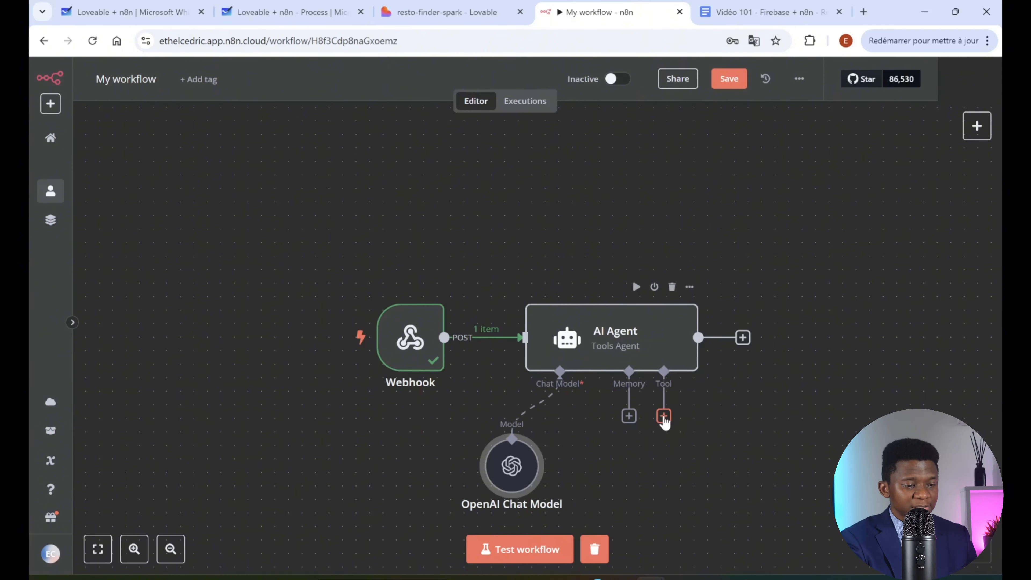
Attach the SerpApi (Google Search) tool to the AI Agent.
left_click(664, 416)
type("serp")
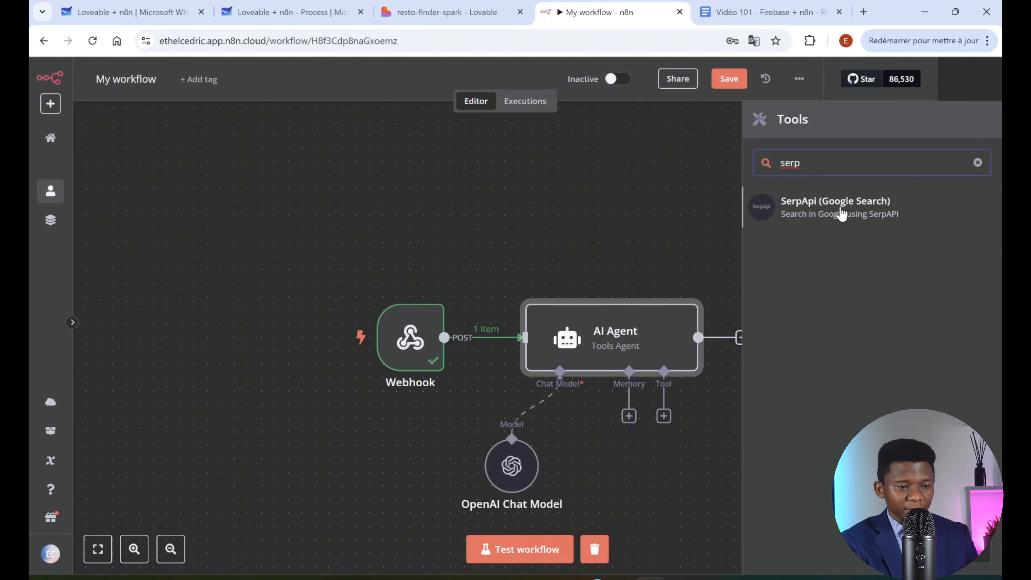
left_click(841, 210)
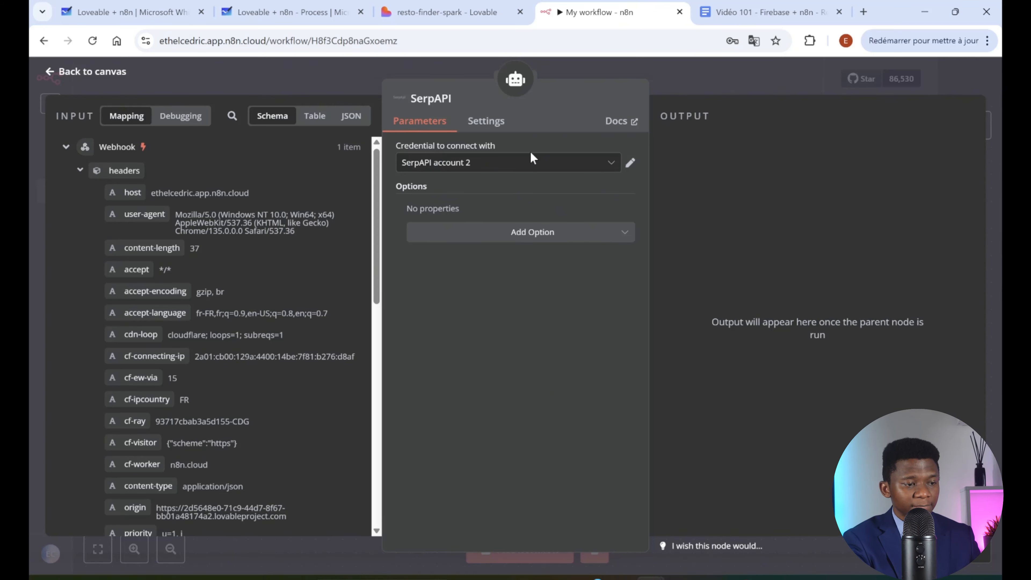
Open the SerpAPI credential, review its linked n8n documentation on prerequisites and API key use, and close both.
left_click(631, 163)
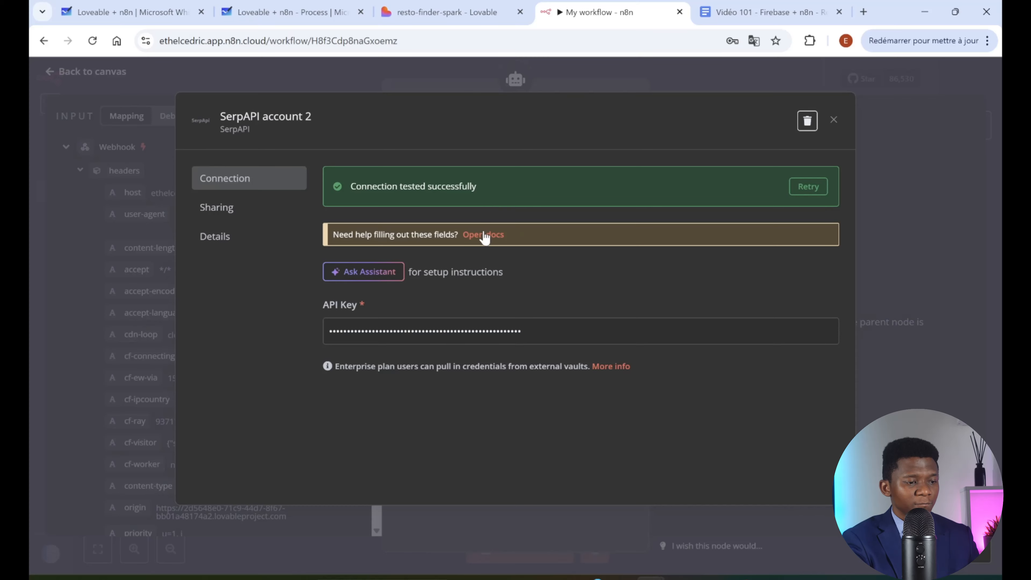
right_click(475, 235)
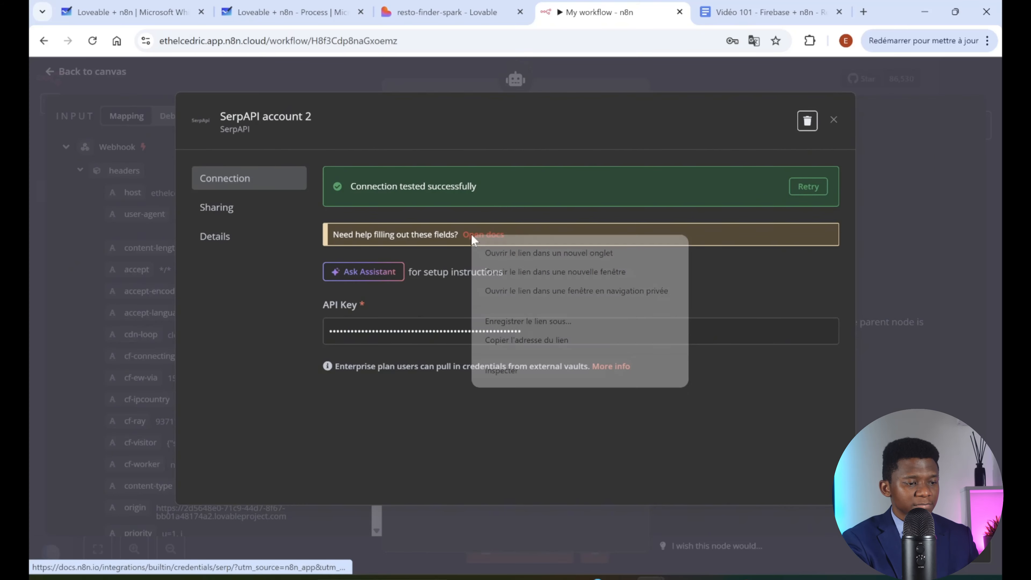
left_click(500, 253)
left_click(651, 14)
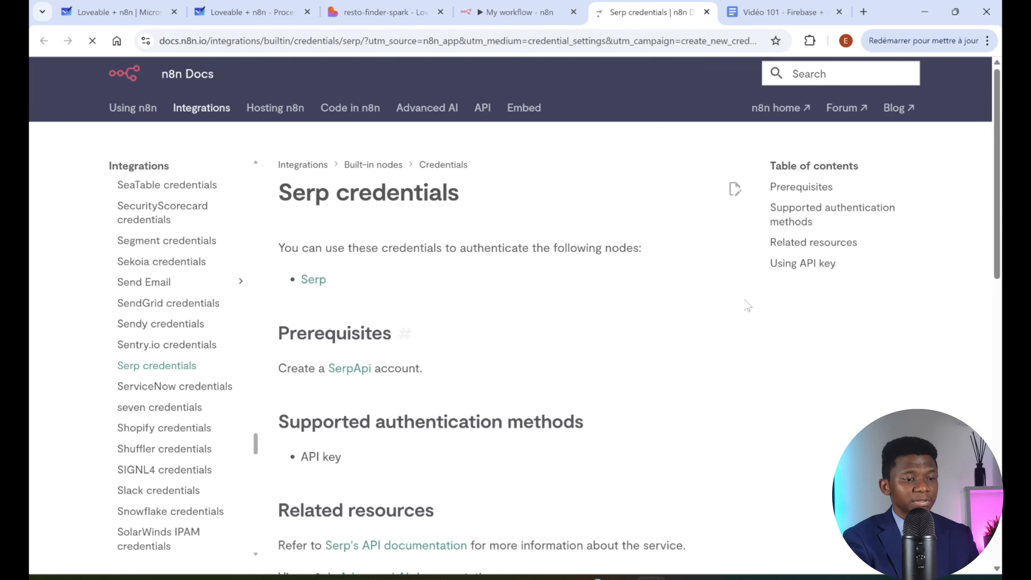
scroll(561, 333, "down", 5)
scroll(567, 332, "down", 5)
scroll(575, 325, "up", 8)
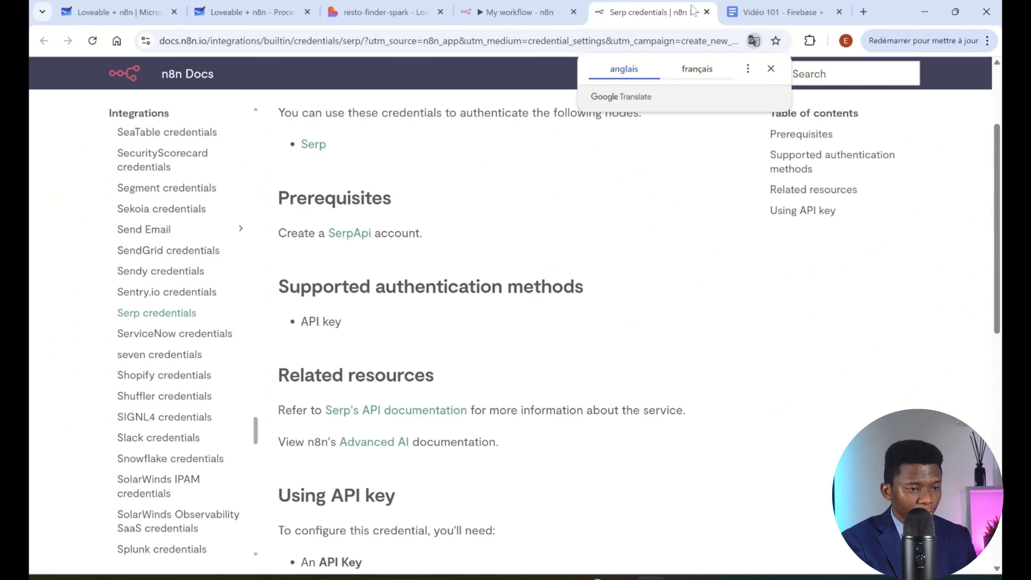
left_click(707, 12)
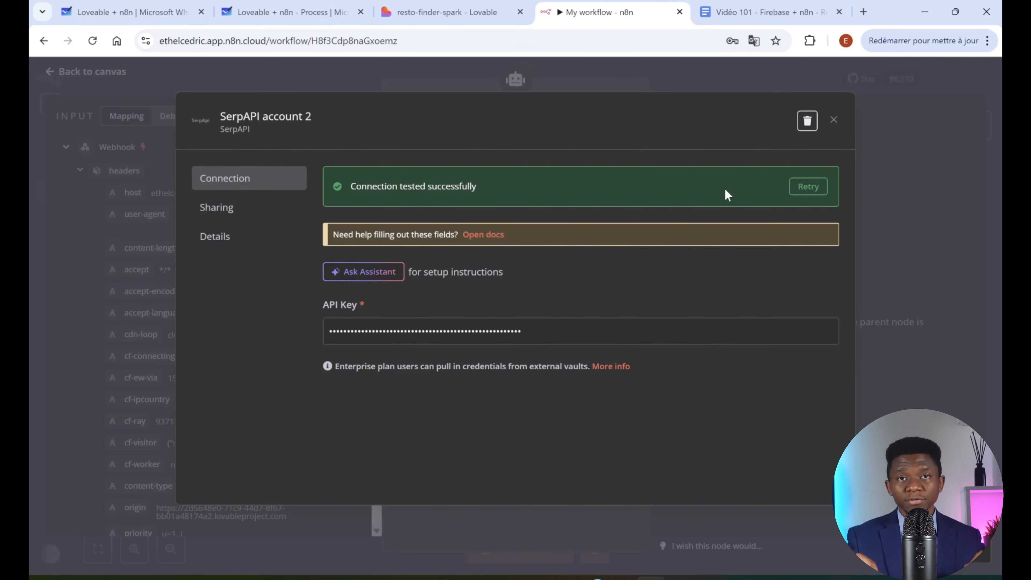
left_click(913, 201)
Switch the SerpAPI tool's credential to "SerpAPI account" and return to the canvas.
left_click(597, 165)
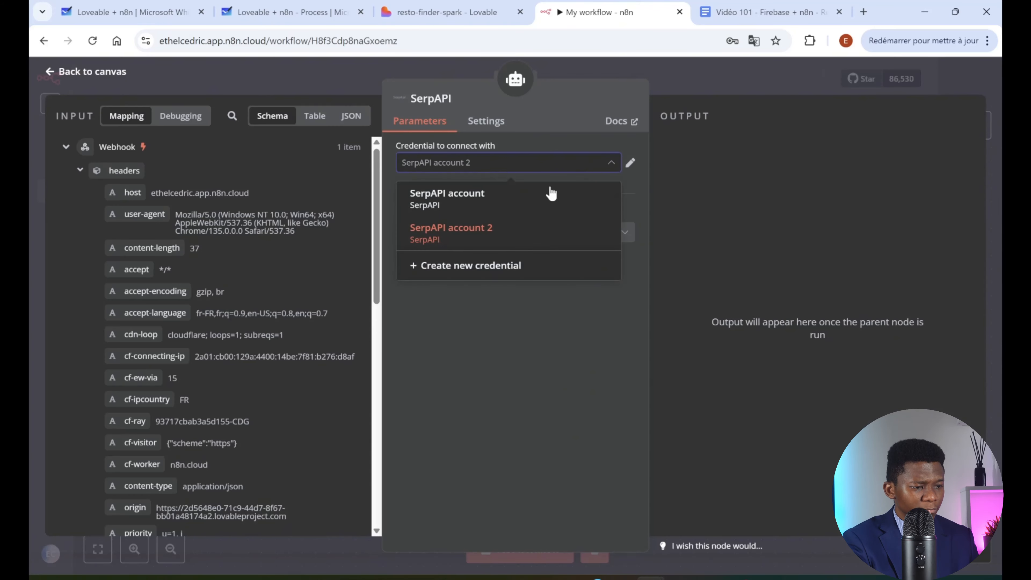
left_click(501, 199)
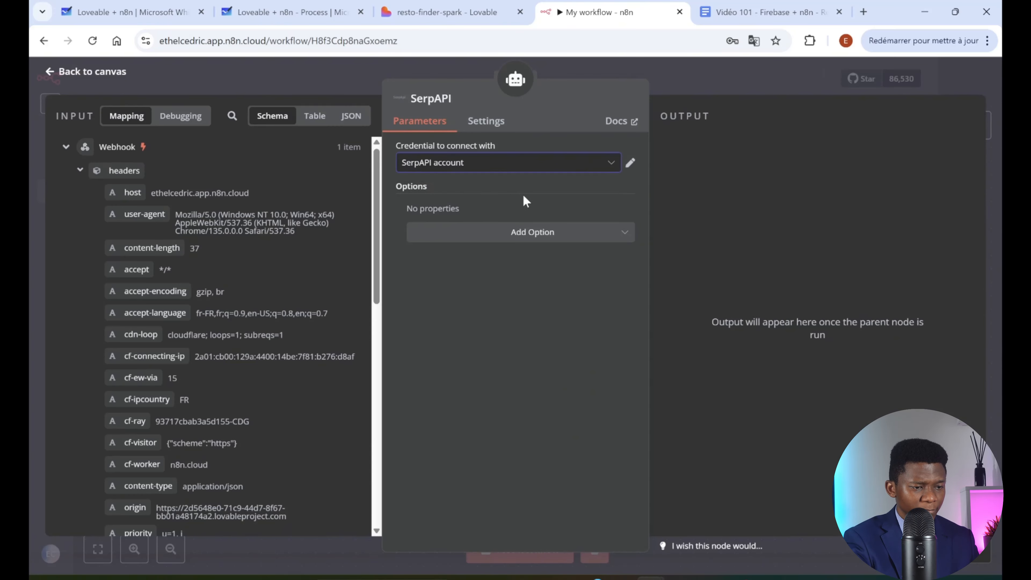
left_click(698, 77)
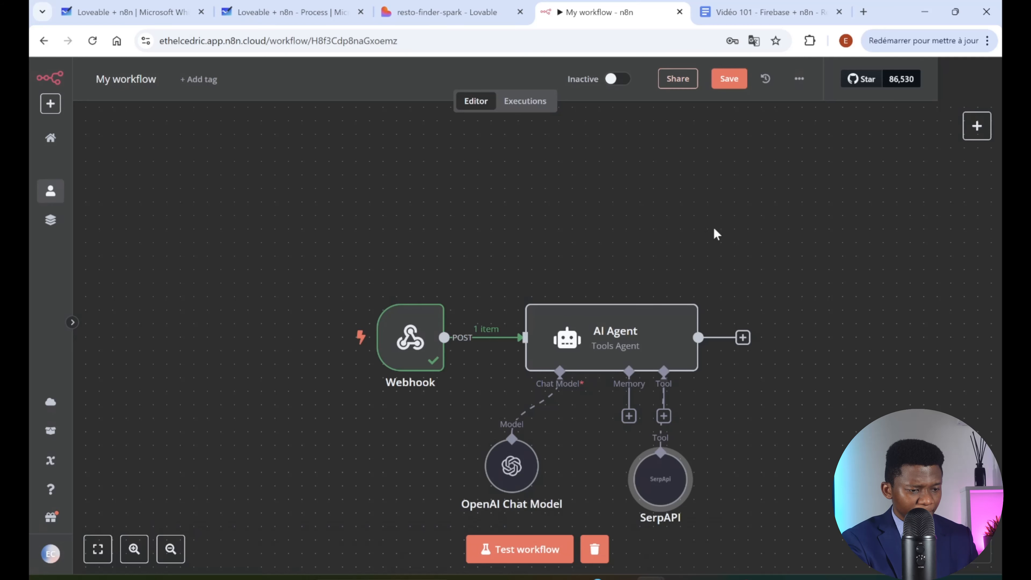
Move the OpenAI Chat Model node level with the SerpAPI node and save the workflow.
left_click_drag(511, 467, 552, 480)
left_click(730, 82)
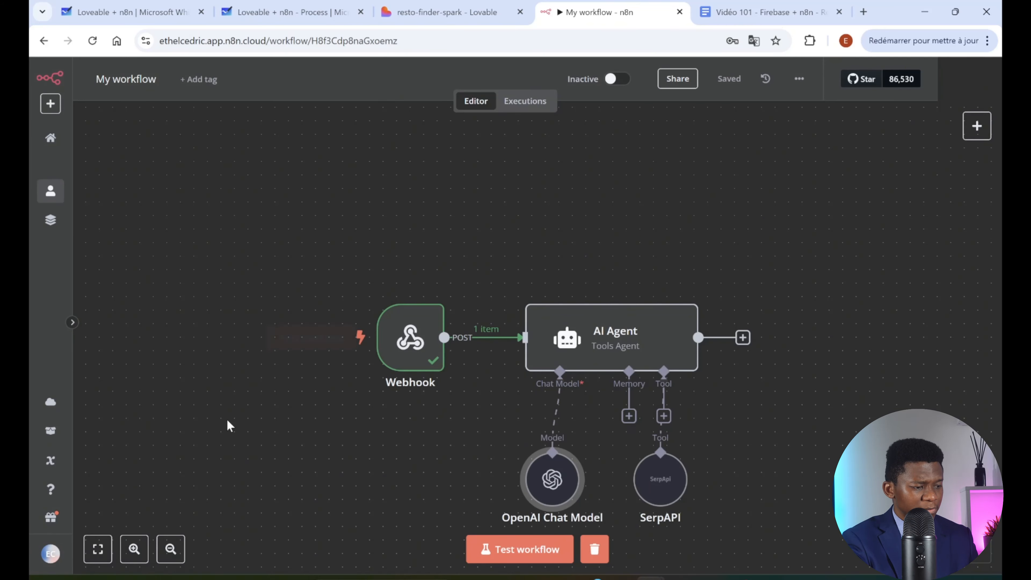
left_click(97, 550)
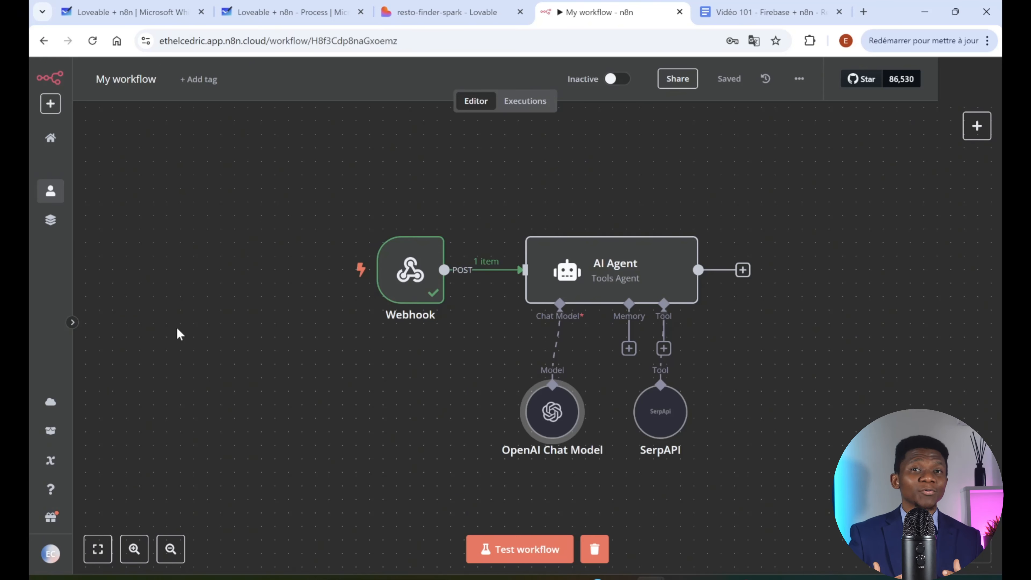
Add a Respond to Webhook node after the AI Agent, set it to respond with All Incoming Items, and return to the canvas.
left_click(744, 271)
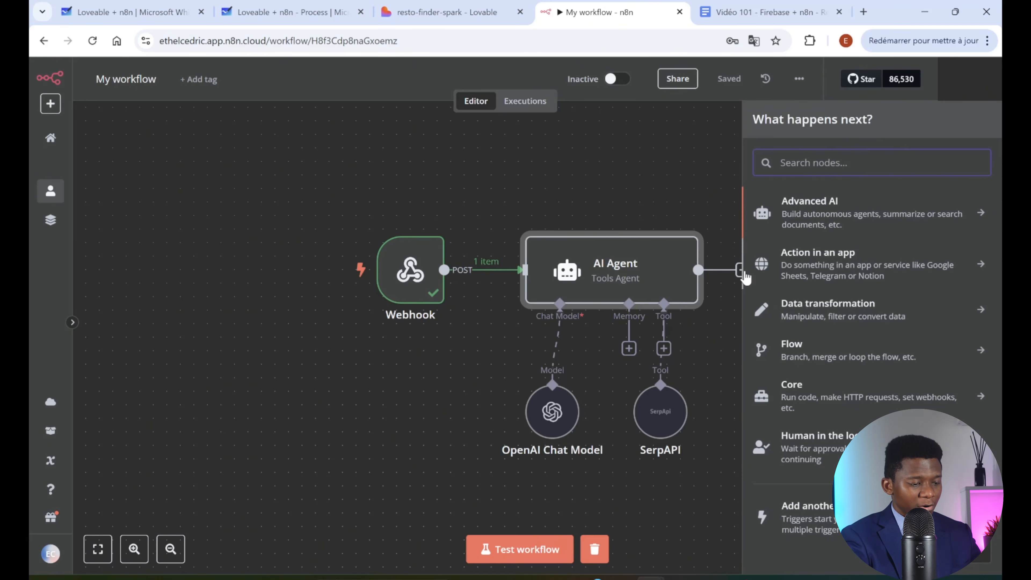
type("respo")
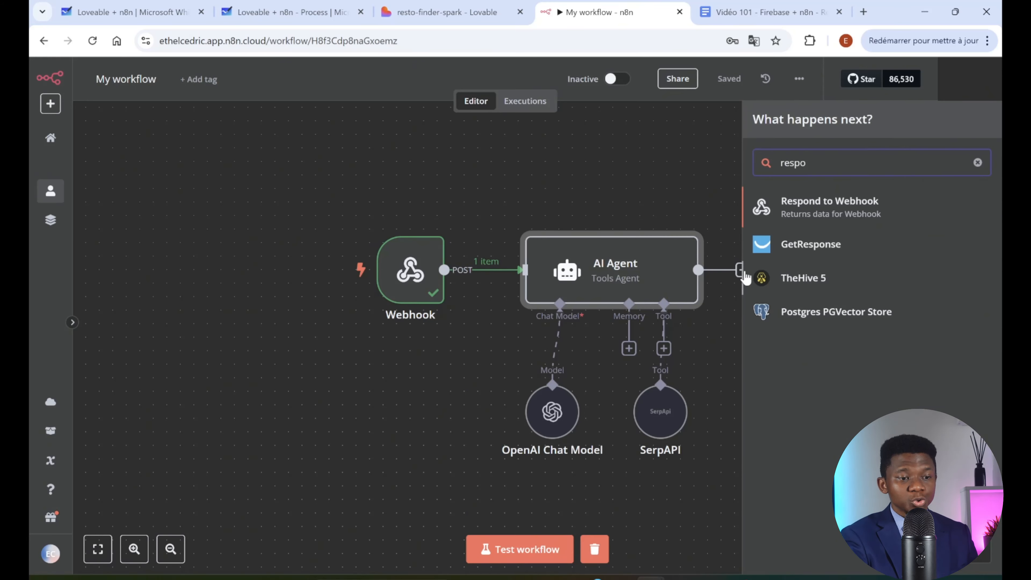
left_click(849, 207)
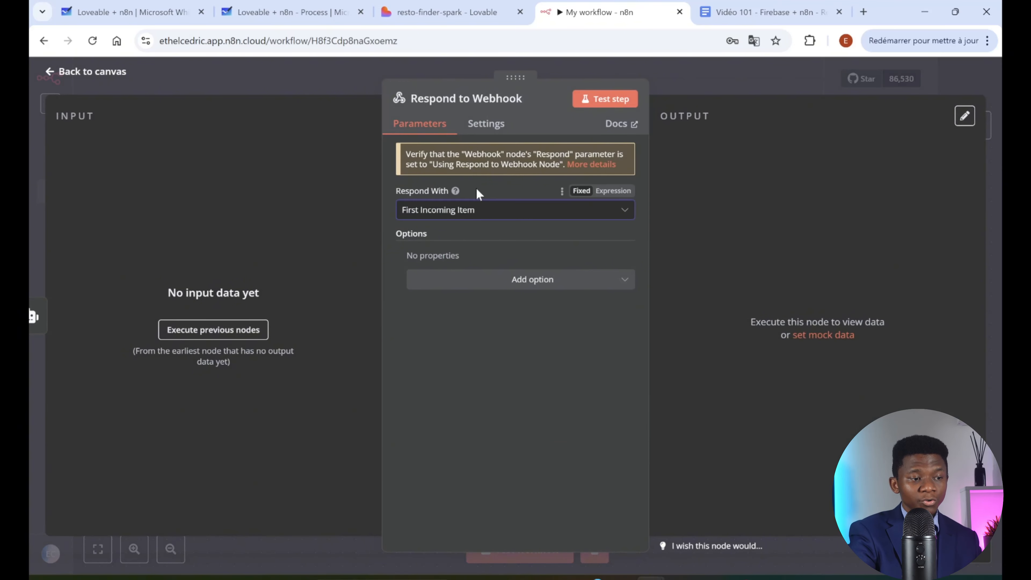
left_click(551, 214)
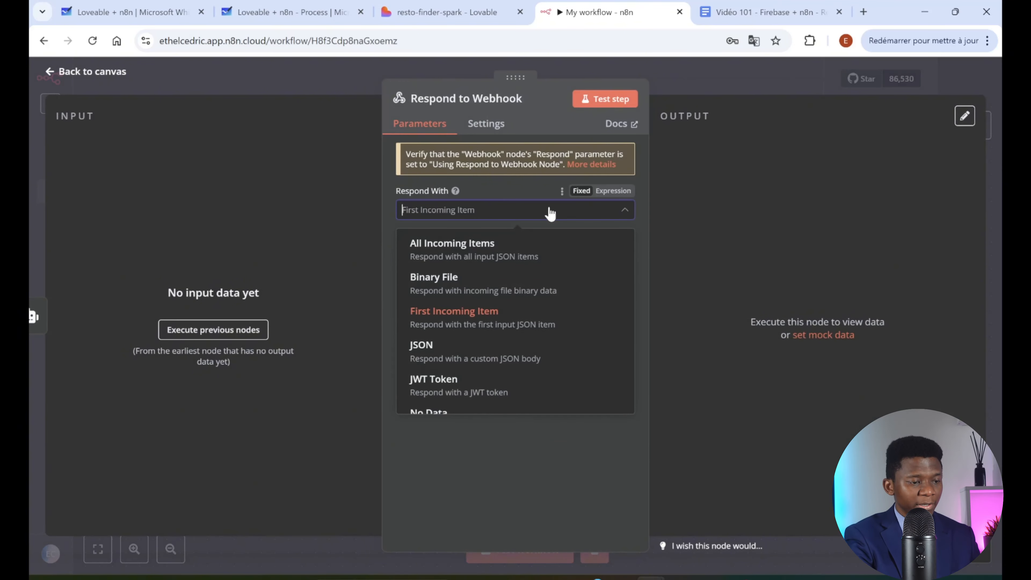
left_click(497, 245)
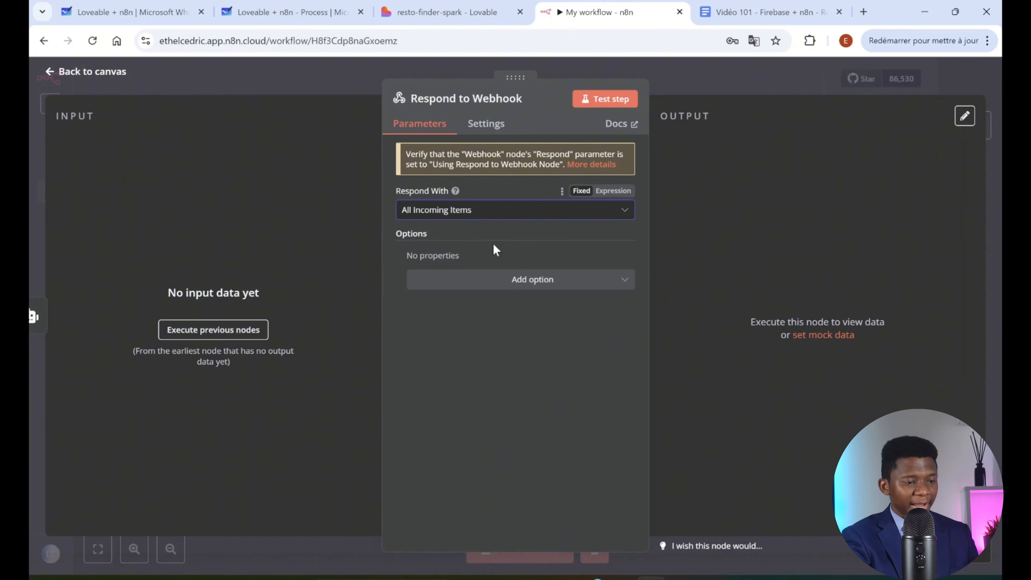
left_click(755, 77)
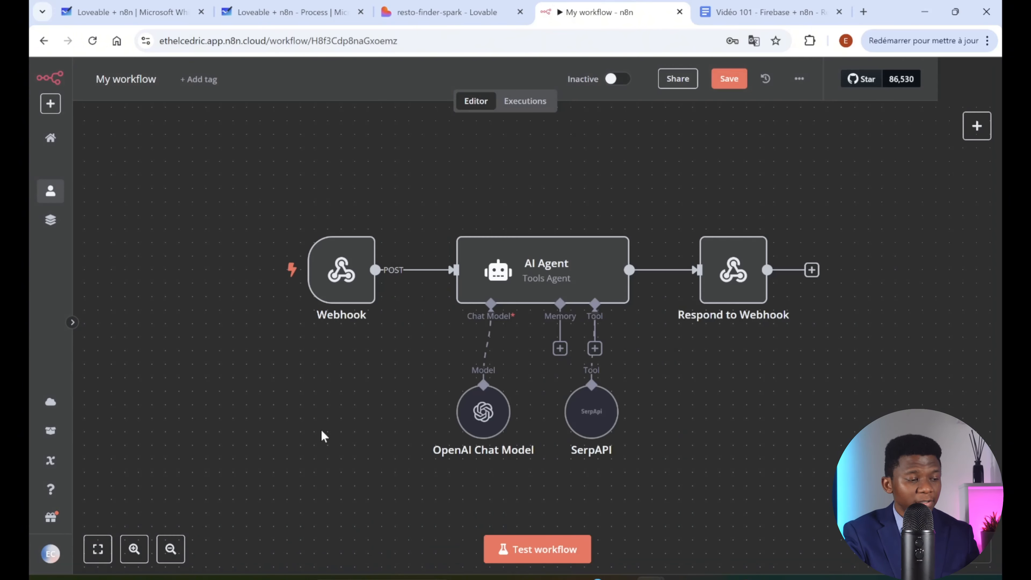
Set the Webhook node's Respond option to Using 'Respond to Webhook' Node.
double_click(341, 274)
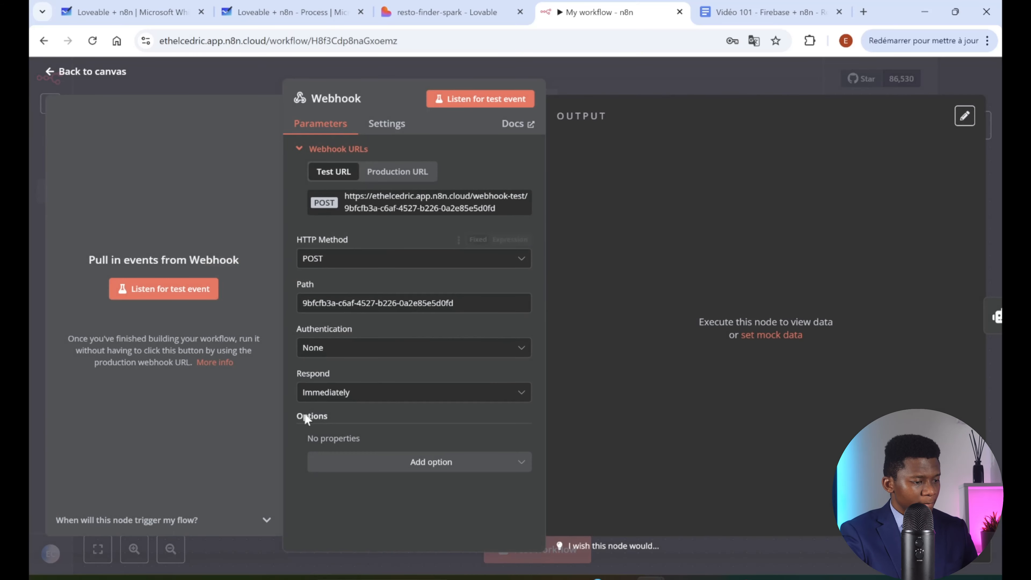
left_click(414, 395)
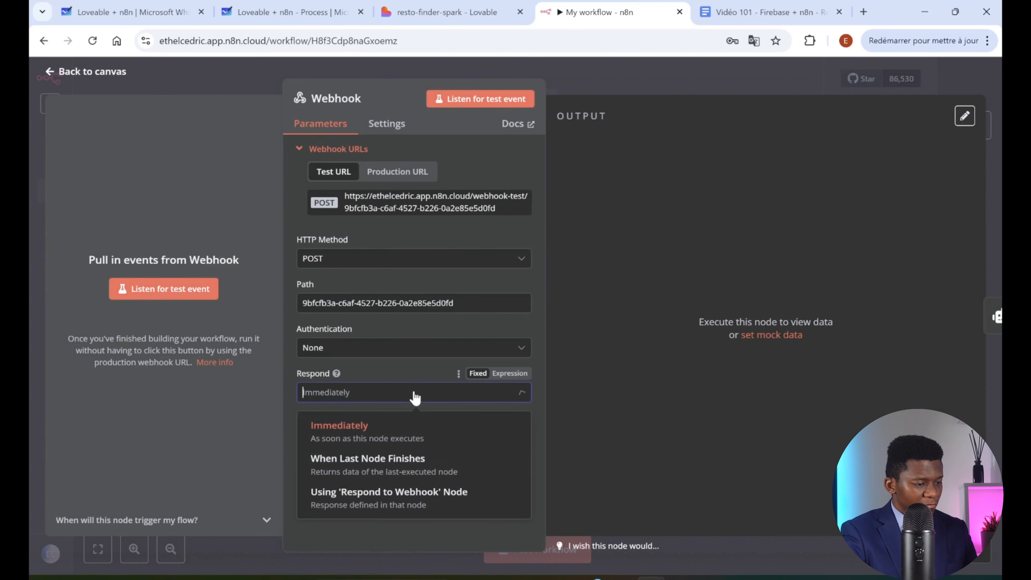
left_click(381, 503)
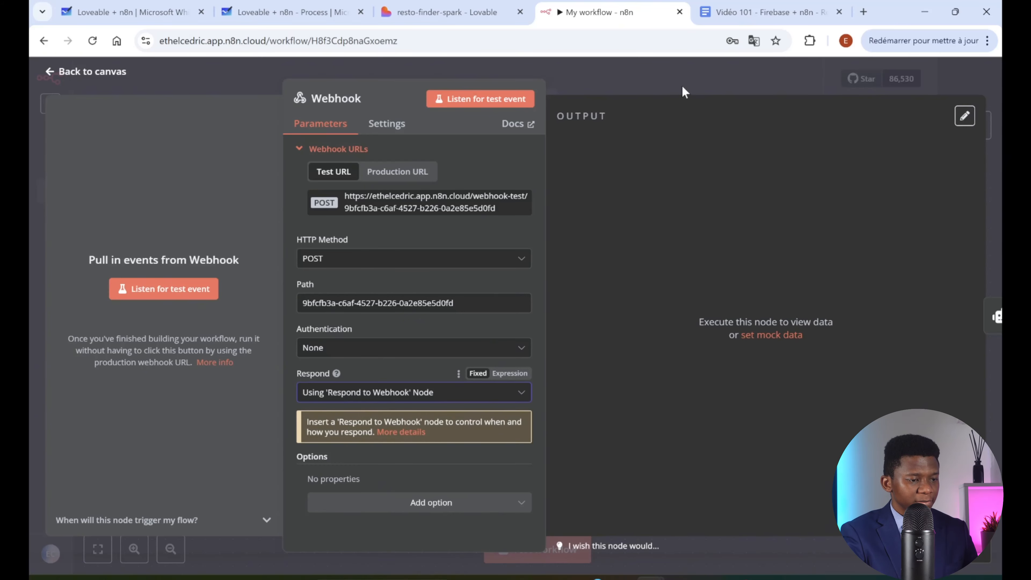
Close the Webhook node and copy the full text under "prompt pour lire la sortie du webhook" in the Google Docs document.
left_click(689, 74)
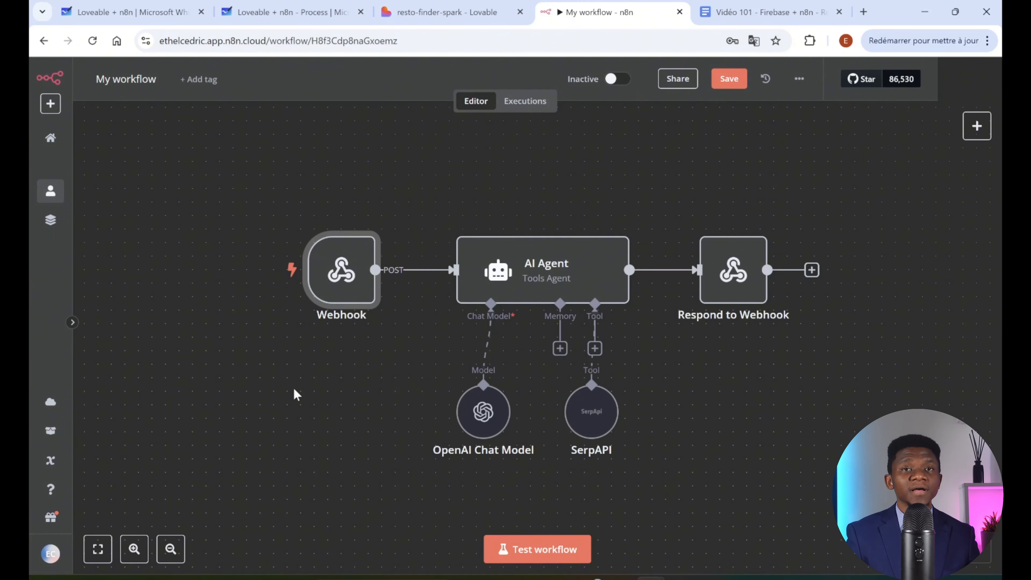
left_click(455, 17)
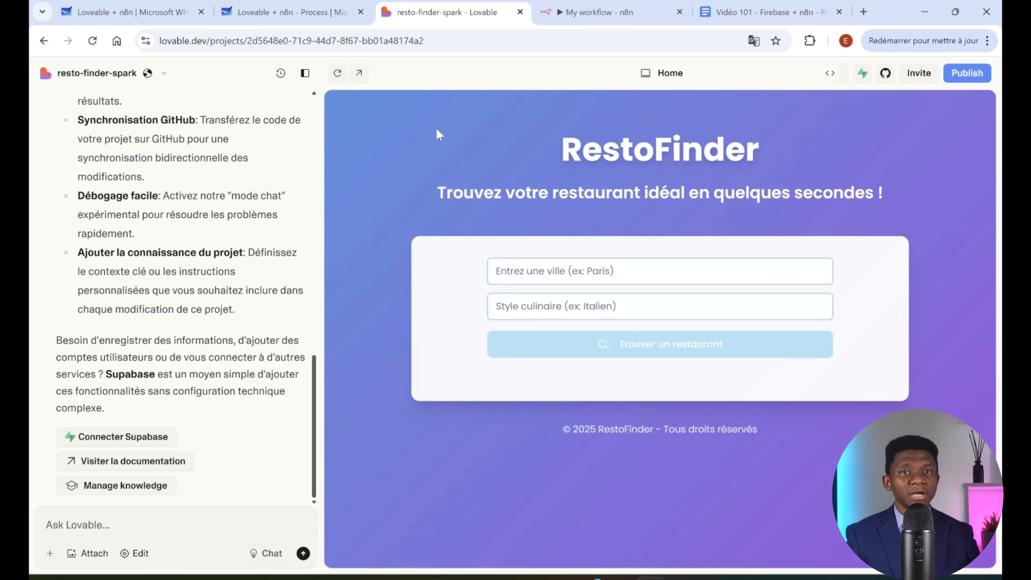
left_click(743, 17)
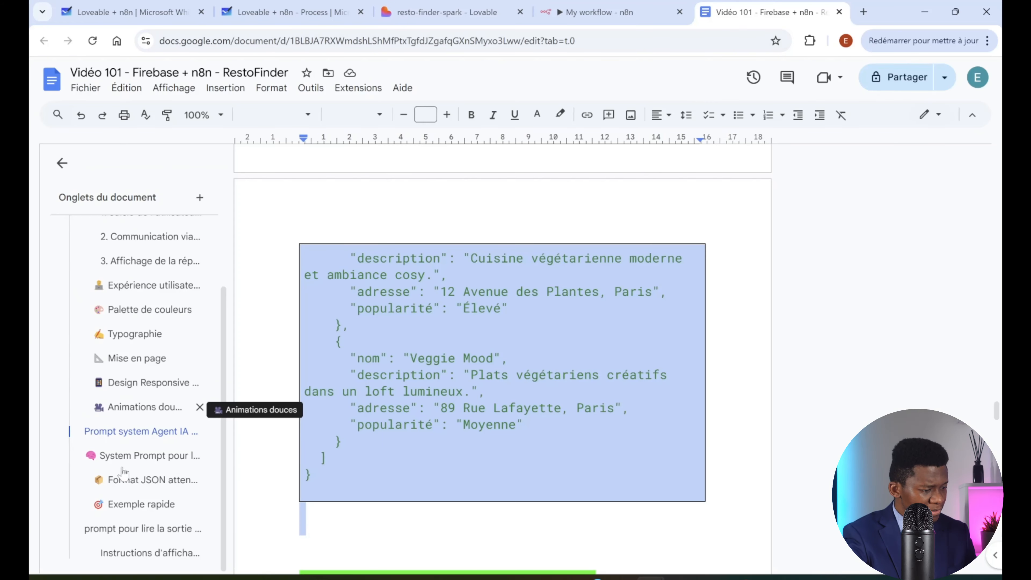
left_click(124, 532)
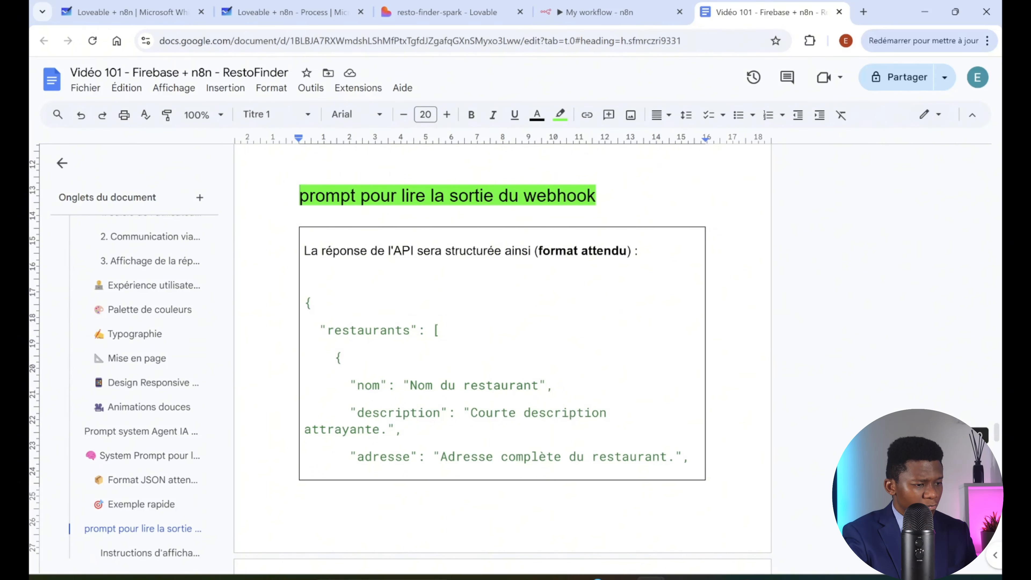
left_click(304, 251)
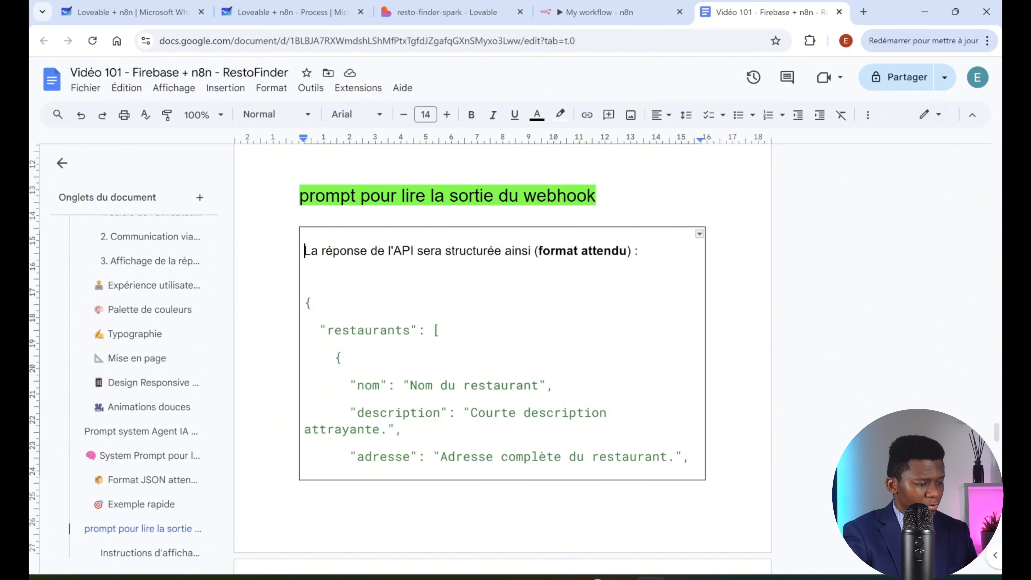
key("shift+Down")
key("shift+Down")
key("shift+Down")
key("shift+Down")
key("shift+Down")
key("shift+Down")
key("shift+Down")
key("shift+Down")
key("shift+Down")
key("shift+Down")
key("shift+Down")
key("shift+Down")
key("shift+Down")
key("shift+Down")
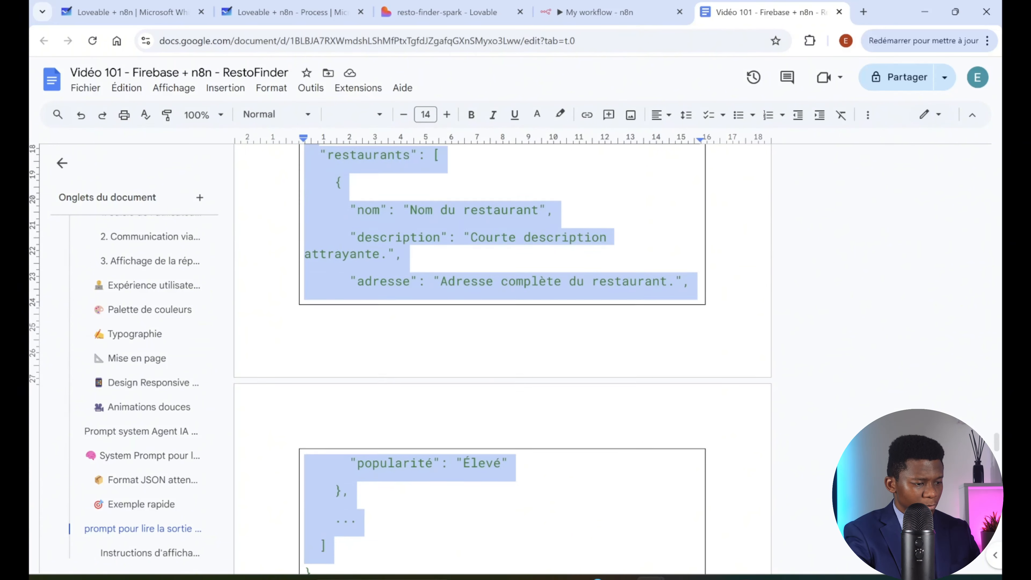
scroll(303, 257, "down", 1)
Paste the copied webhook-output prompt into the Lovable chat, remove its trailing blank lines, and send it.
left_click(461, 20)
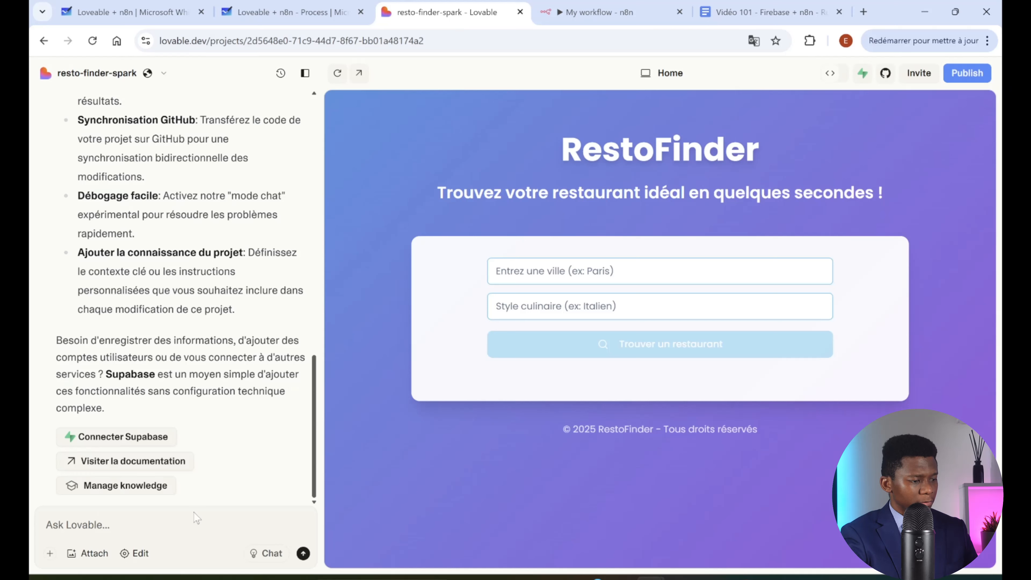
key("ctrl+v")
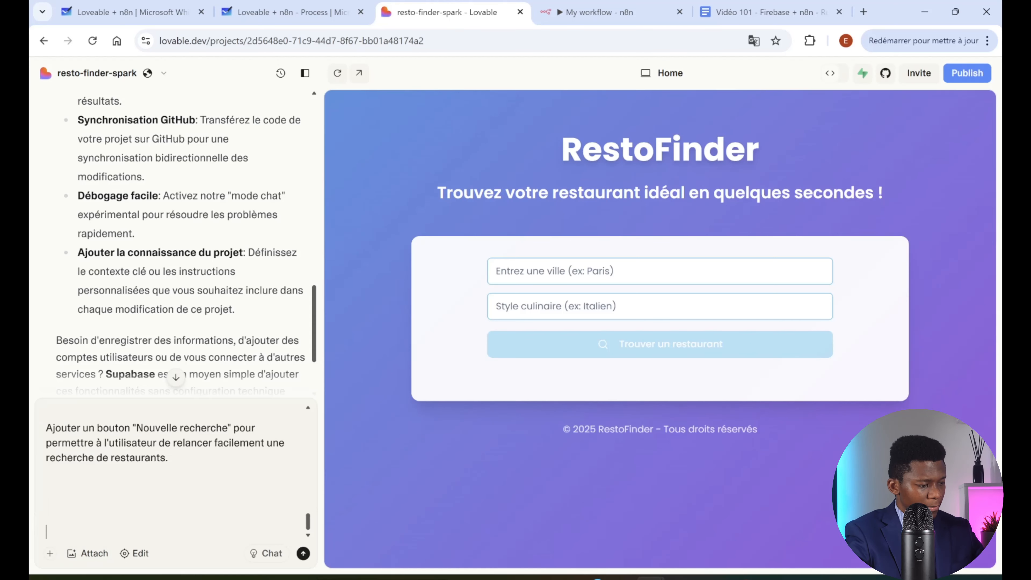
key("BackSpace")
key("BackSpace")
key("BackSpace")
key("BackSpace")
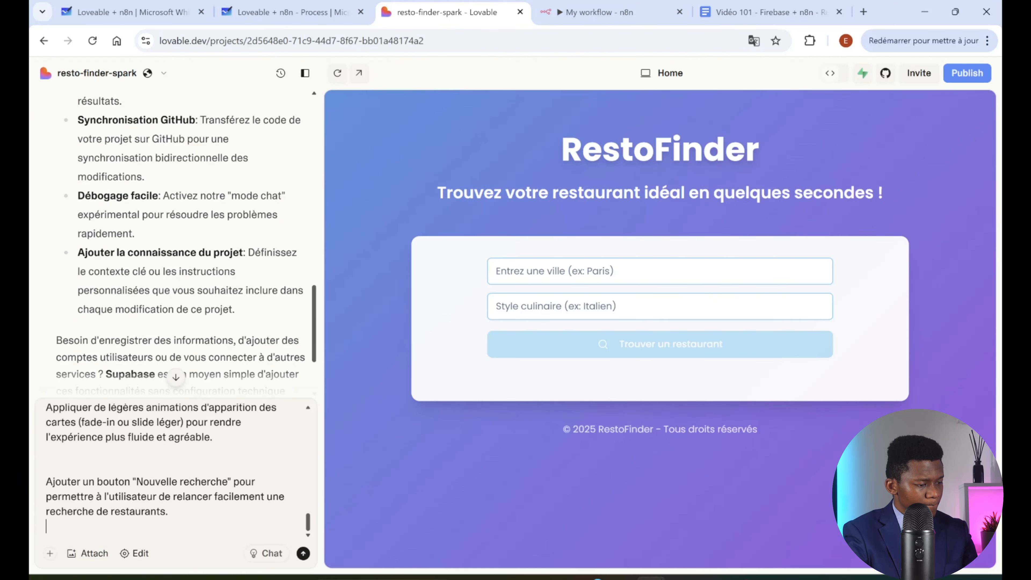
key("BackSpace")
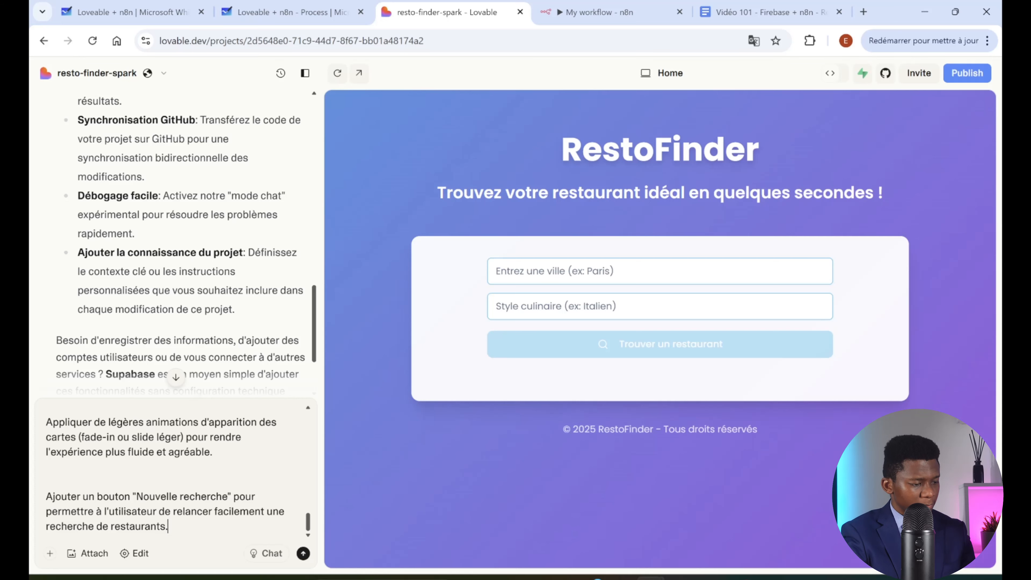
left_click(303, 554)
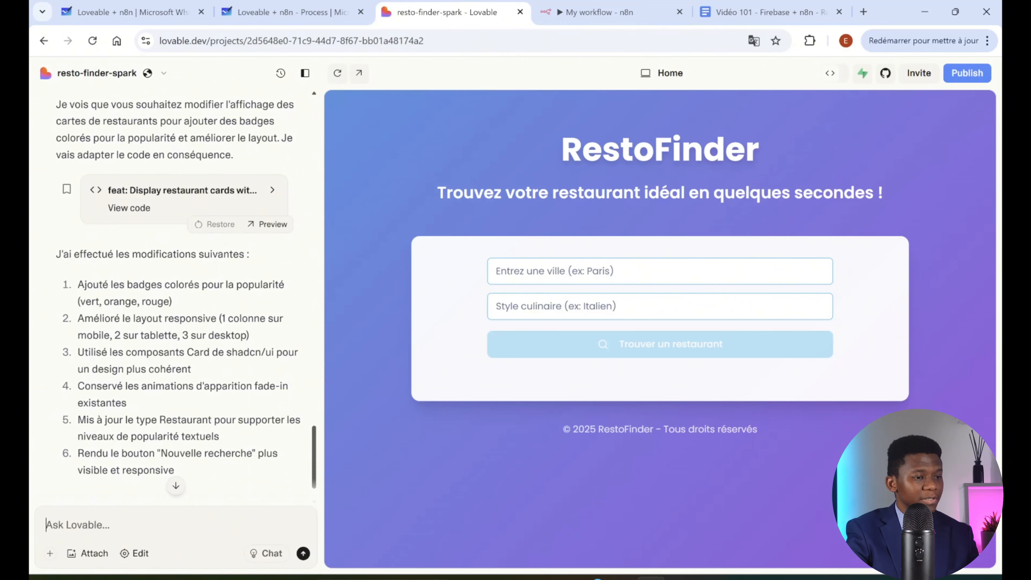
Switch to n8n, save the workflow, and start a test run.
left_click(613, 11)
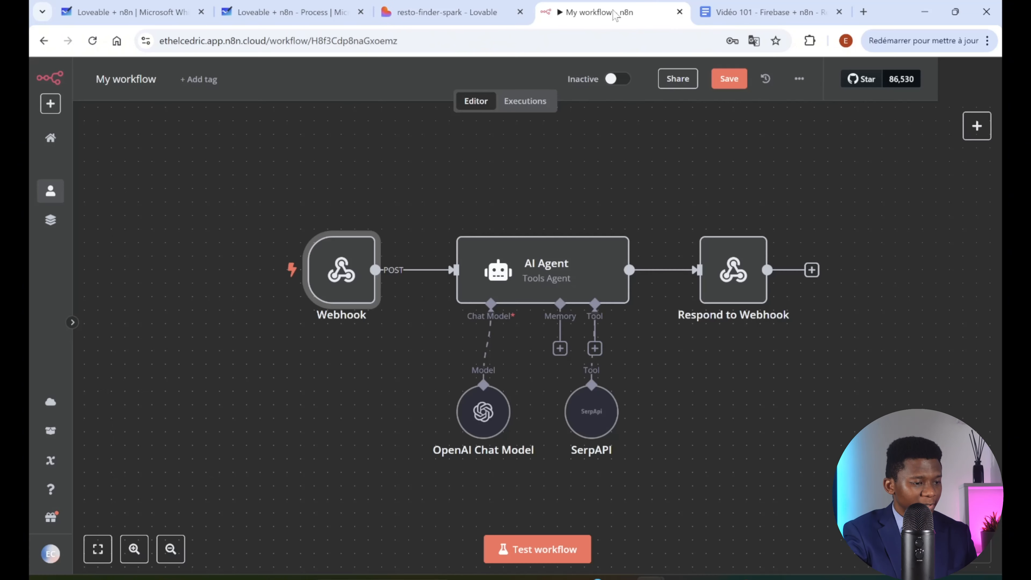
left_click(730, 81)
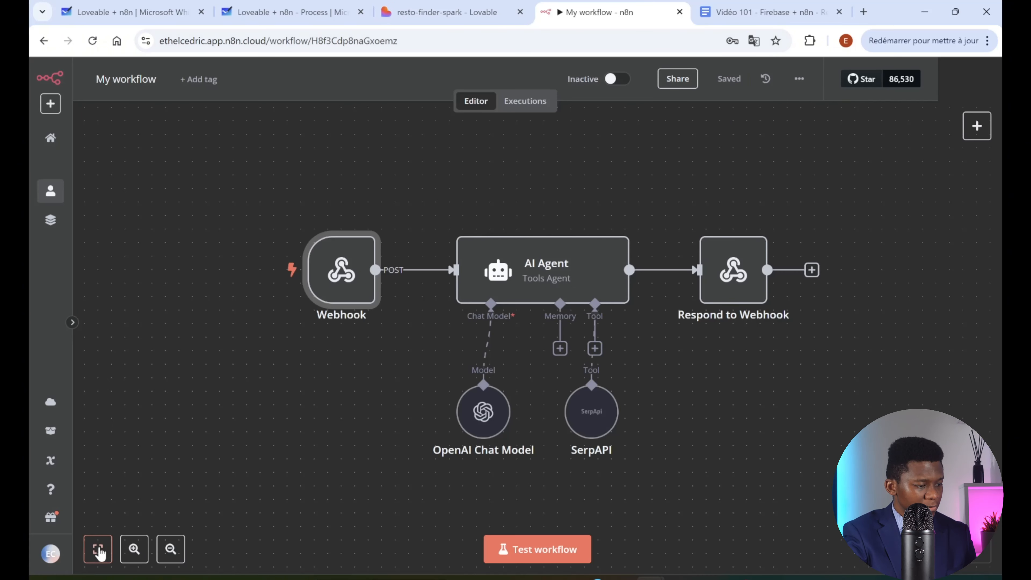
left_click(539, 552)
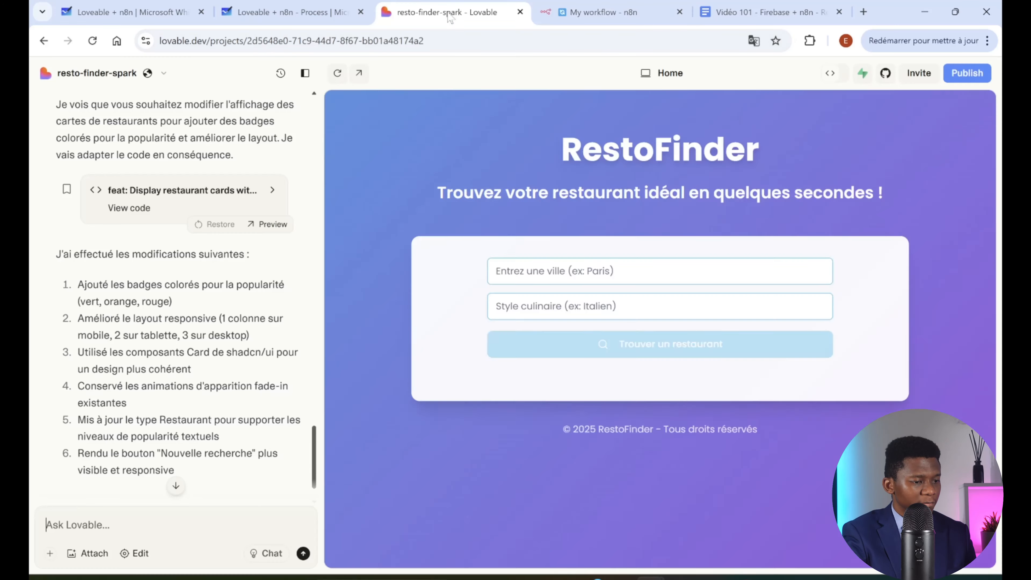
In the Lovable preview of RestoFinder, search for restaurants with city Paris and cuisine style Japonais.
left_click(449, 15)
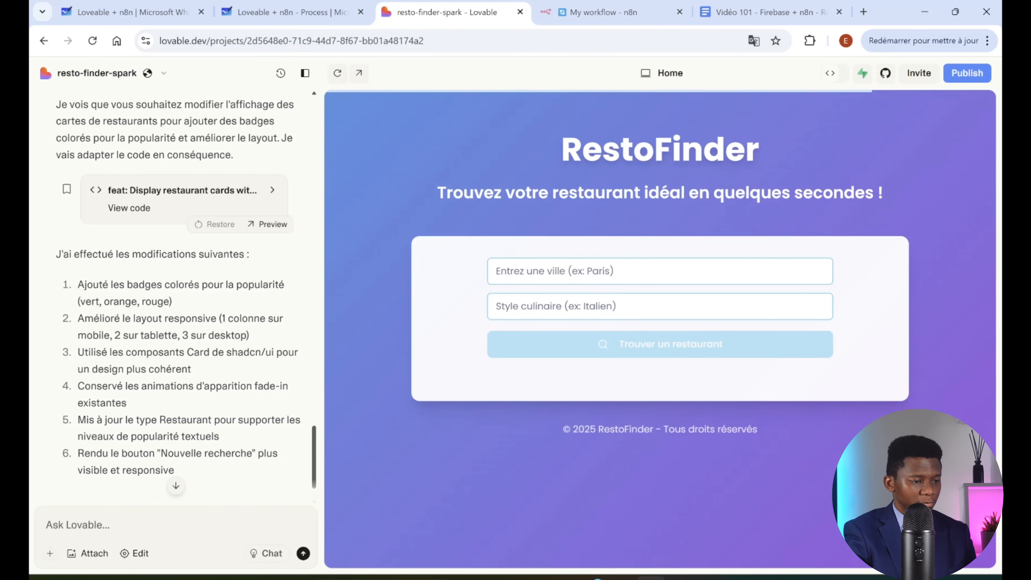
left_click(568, 271)
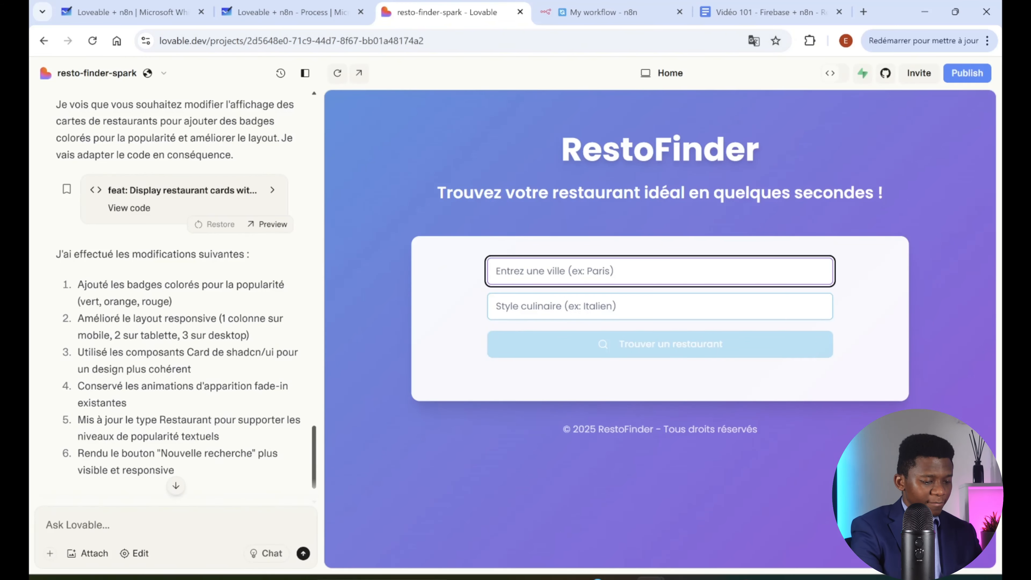
type("Paris")
key("Tab")
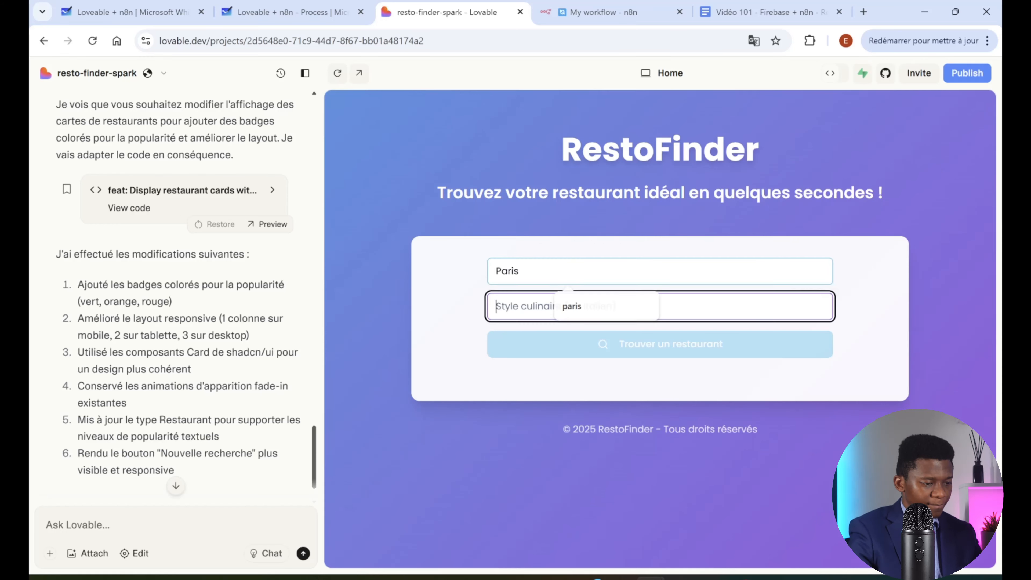
type("Japonais")
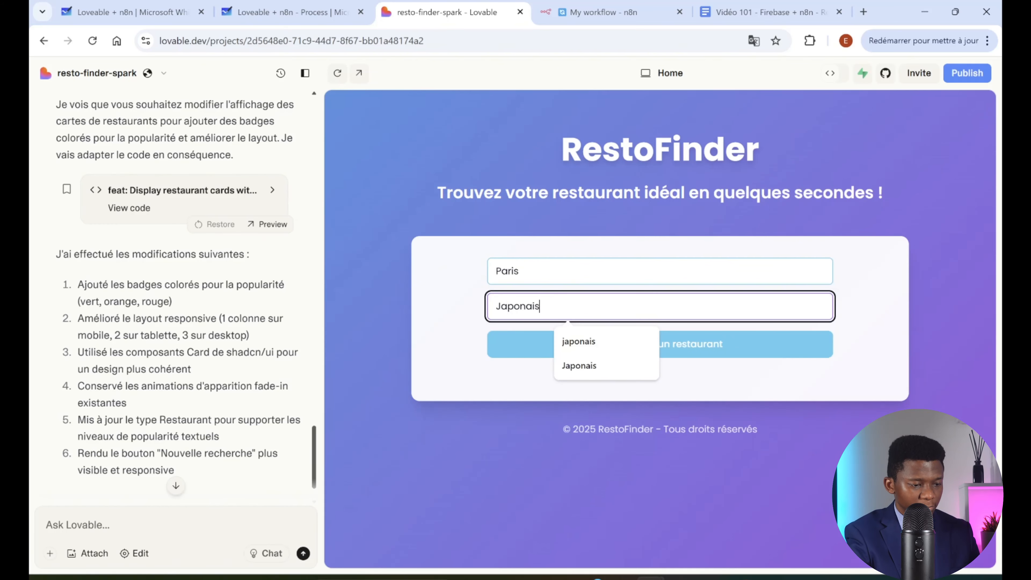
left_click(725, 346)
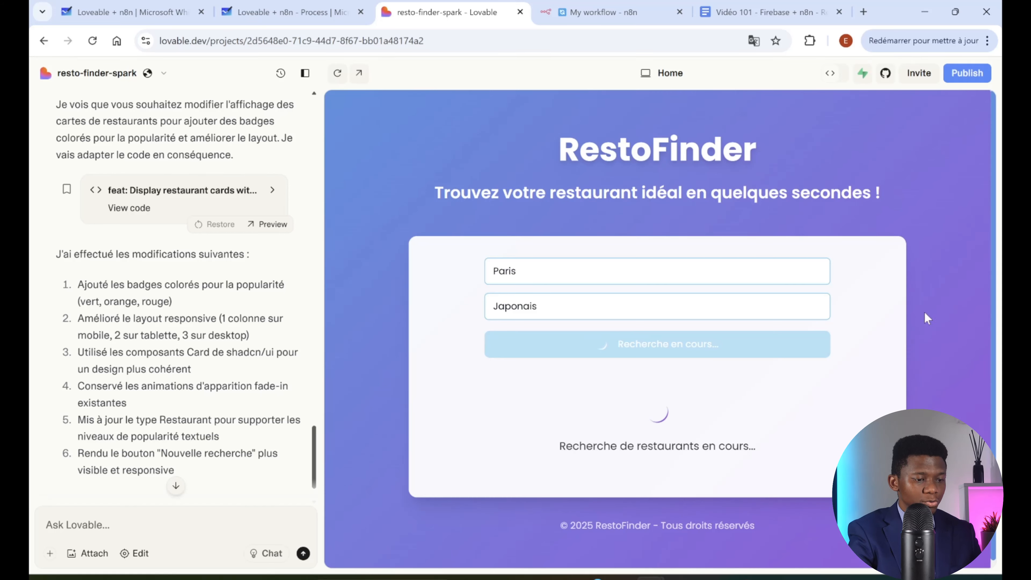
Check the workflow execution in n8n and the restaurant results in the Lovable preview.
left_click(609, 13)
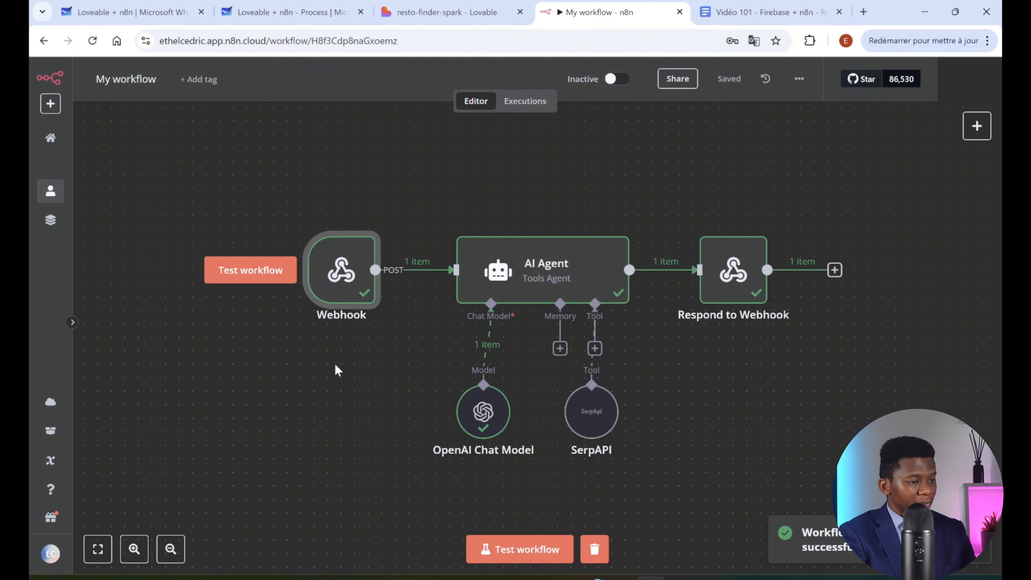
left_click(433, 18)
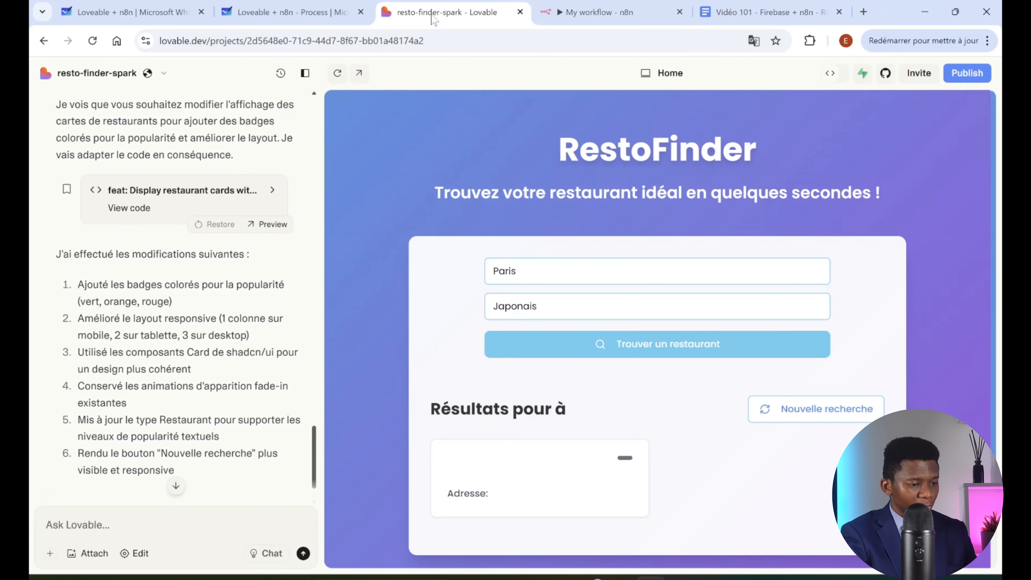
scroll(958, 309, "down", 2)
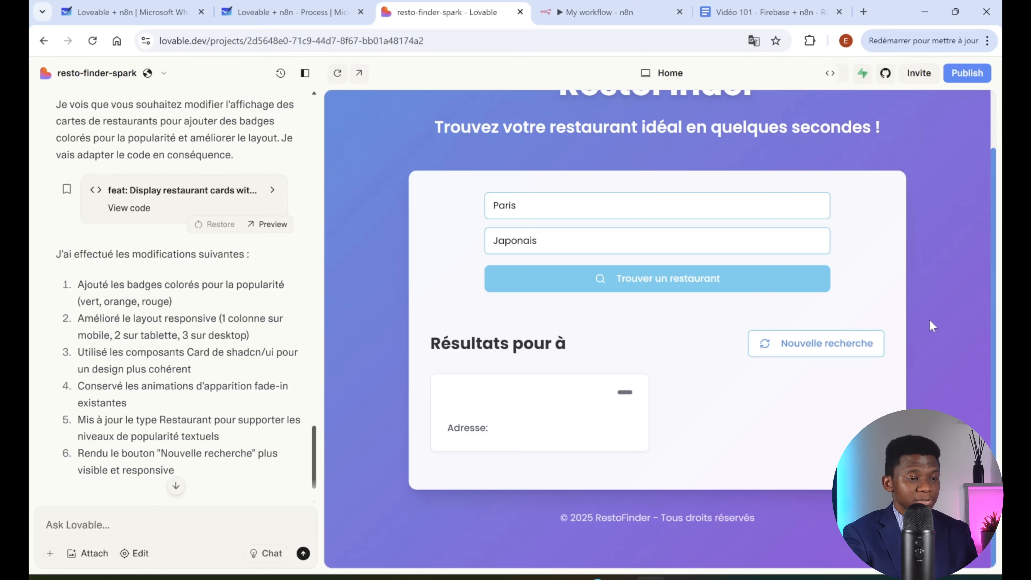
Inspect the output of the Respond to Webhook node in n8n and return to the canvas.
left_click(601, 12)
double_click(731, 266)
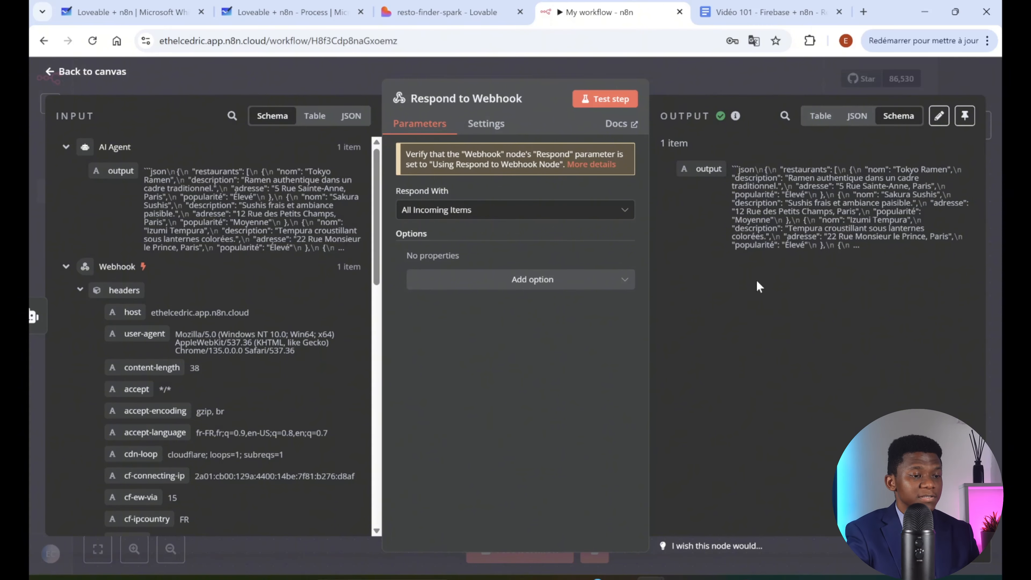
left_click(737, 71)
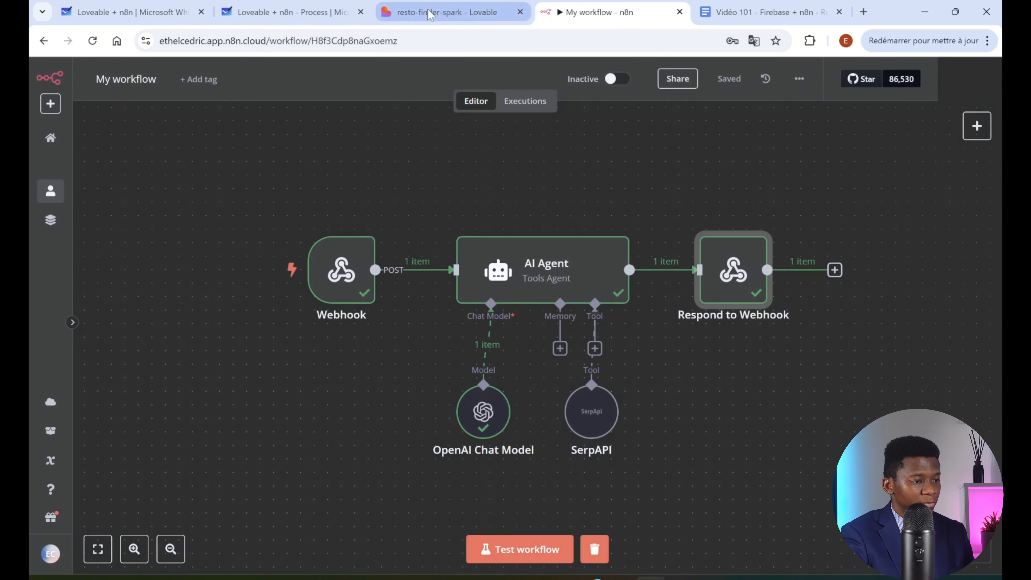
Send Lovable the message "les restaurants ne s'affichent pas alors que dans n8n, j'ai bien l'output".
left_click(431, 14)
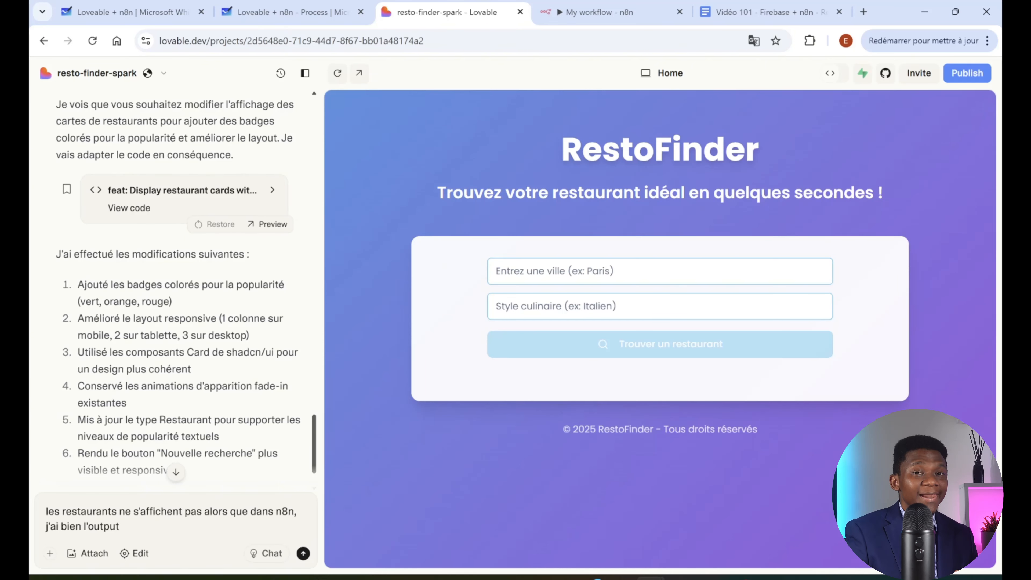
key("Return")
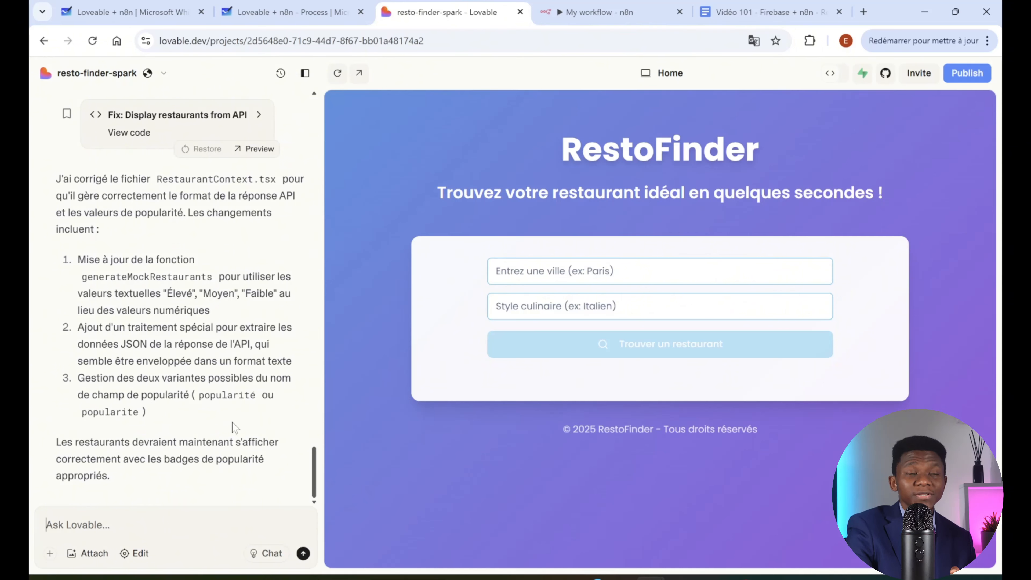
Start another test run of the n8n workflow and search for Japonais restaurants in Paris in the Lovable preview.
left_click(629, 20)
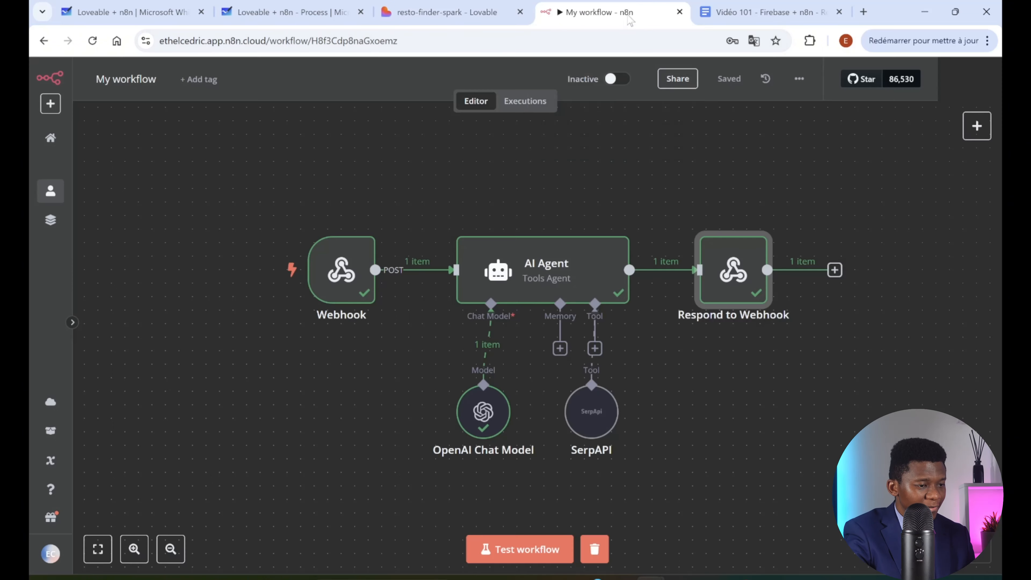
left_click(515, 549)
left_click(446, 13)
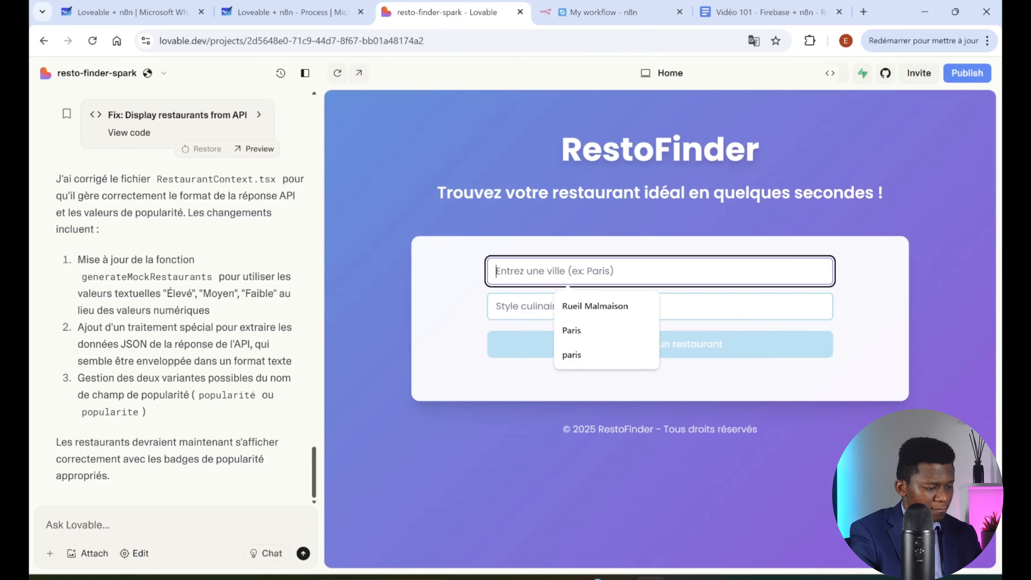
left_click(574, 331)
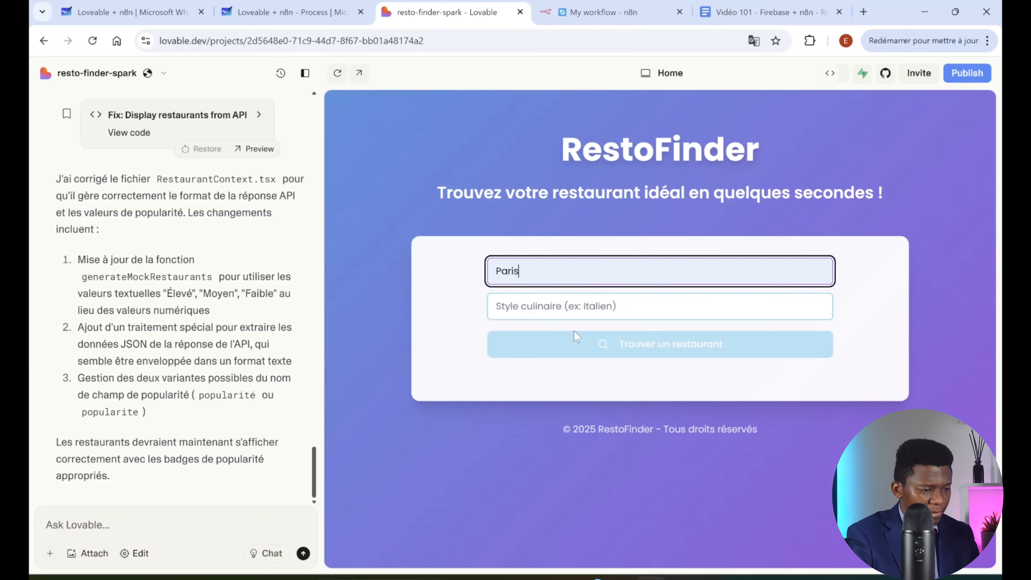
left_click(574, 308)
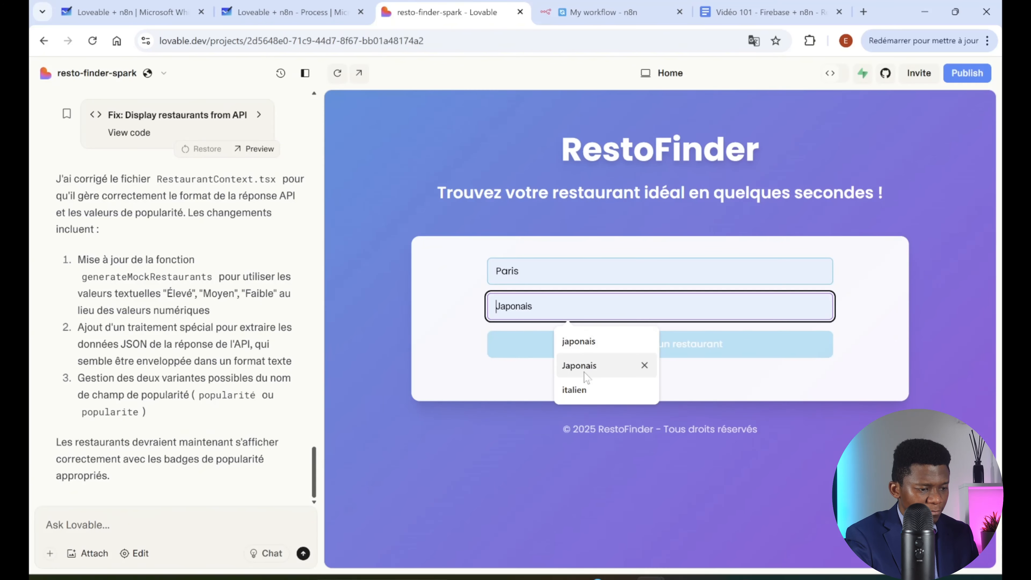
left_click(584, 371)
left_click(668, 350)
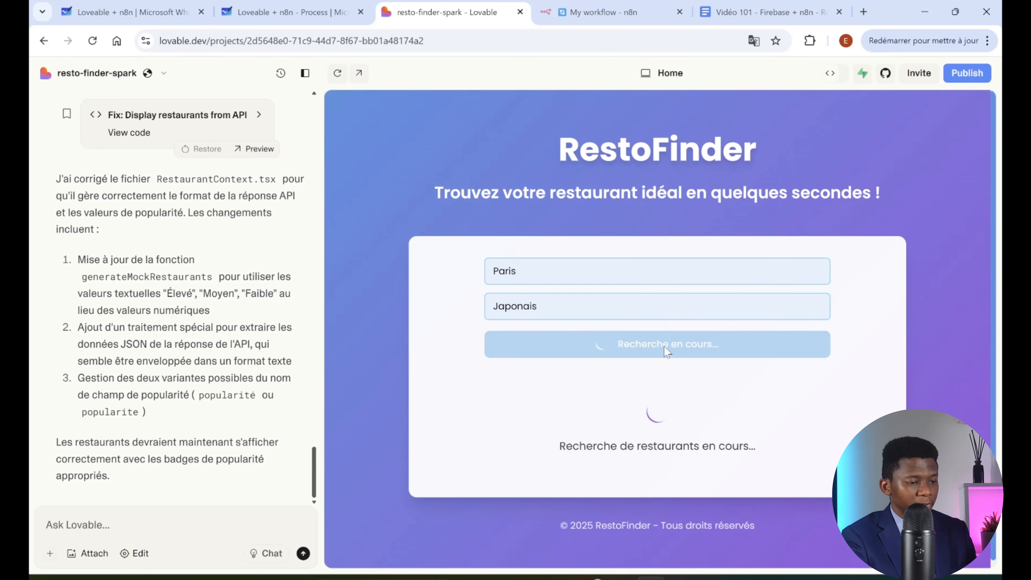
Check the repeated n8n run and review the restaurant cards in the Lovable preview, highlighting the first card's description.
left_click(610, 16)
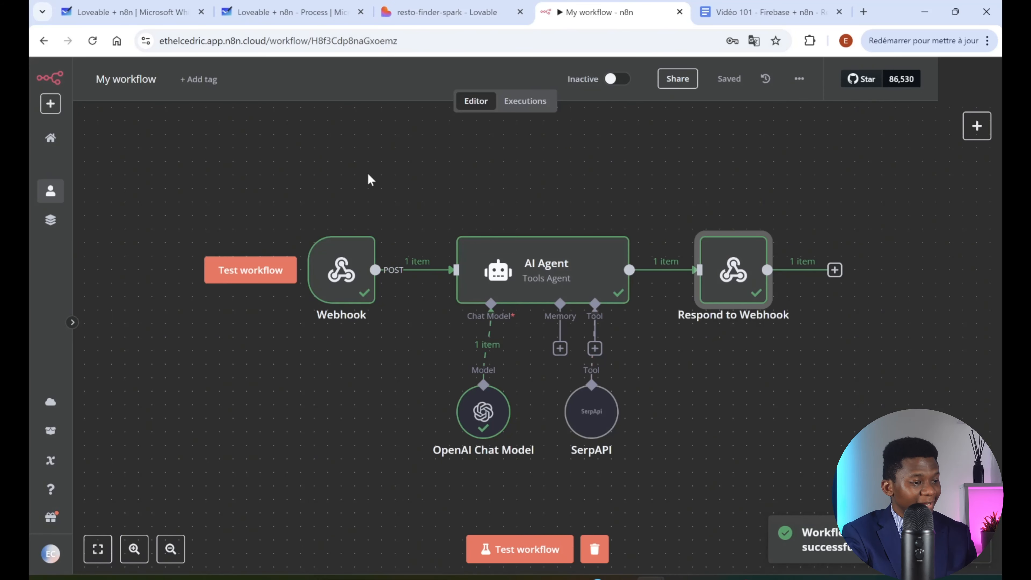
left_click(436, 16)
scroll(959, 267, "down", 3)
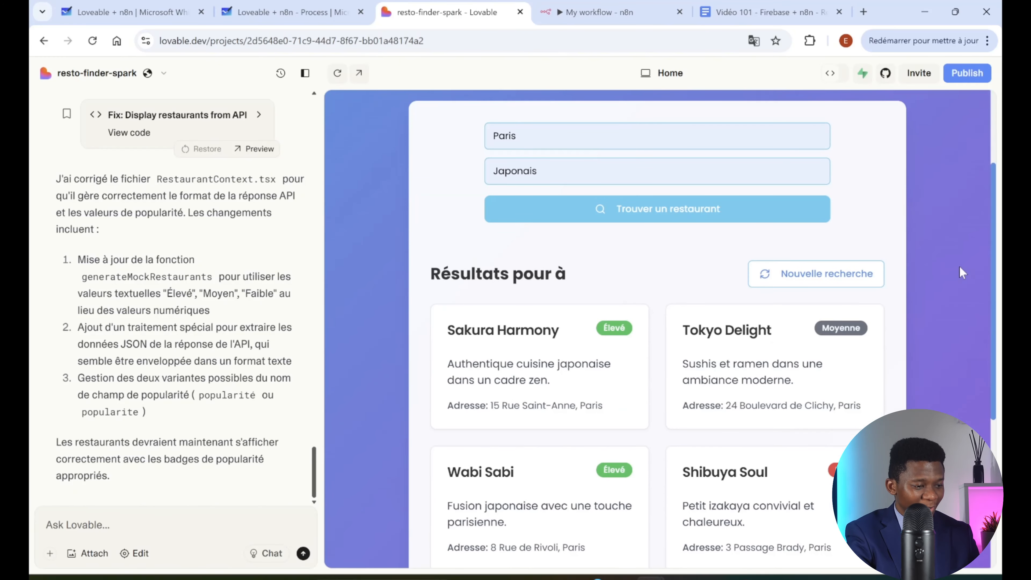
scroll(959, 266, "down", 2)
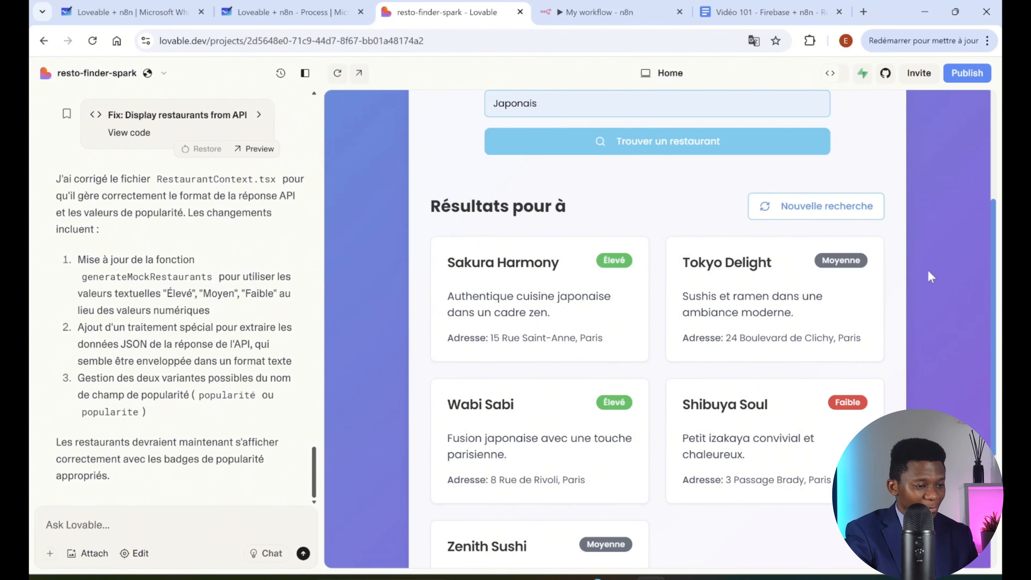
left_click_drag(556, 318, 446, 302)
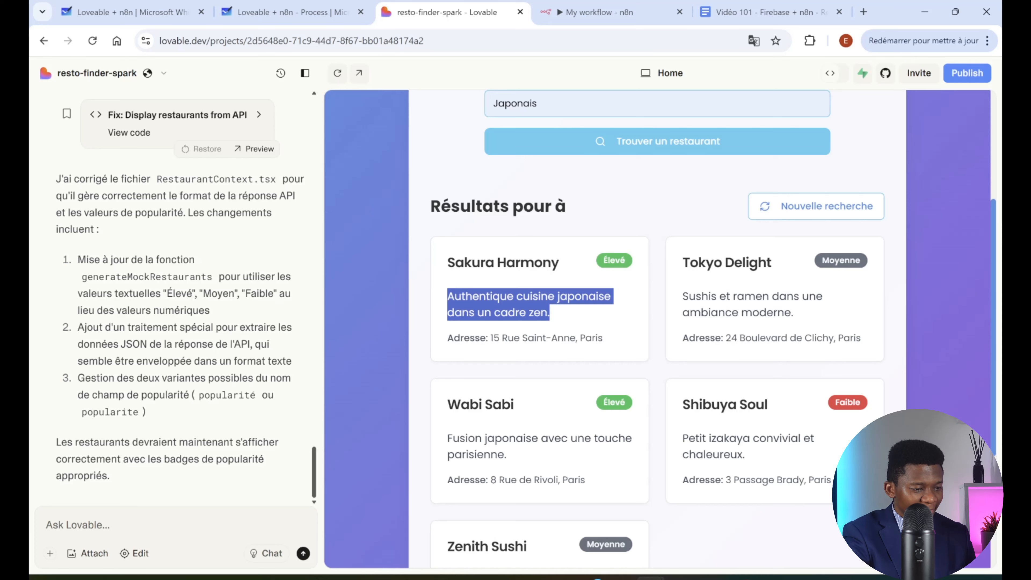
Highlight the first restaurant card's address and review the remaining Japonais results in the RestoFinder preview.
triple_click(513, 338)
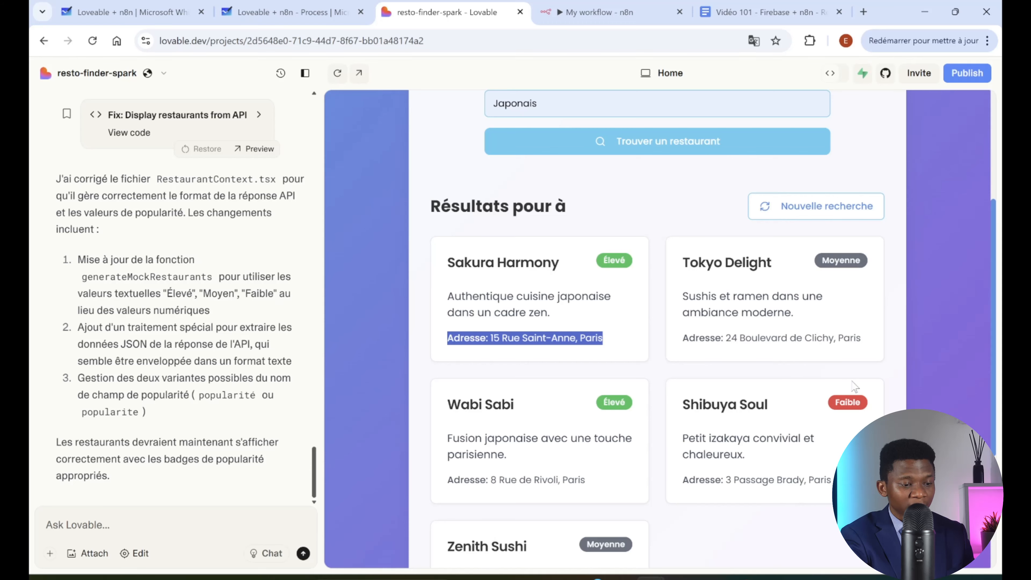
scroll(828, 402, "down", 2)
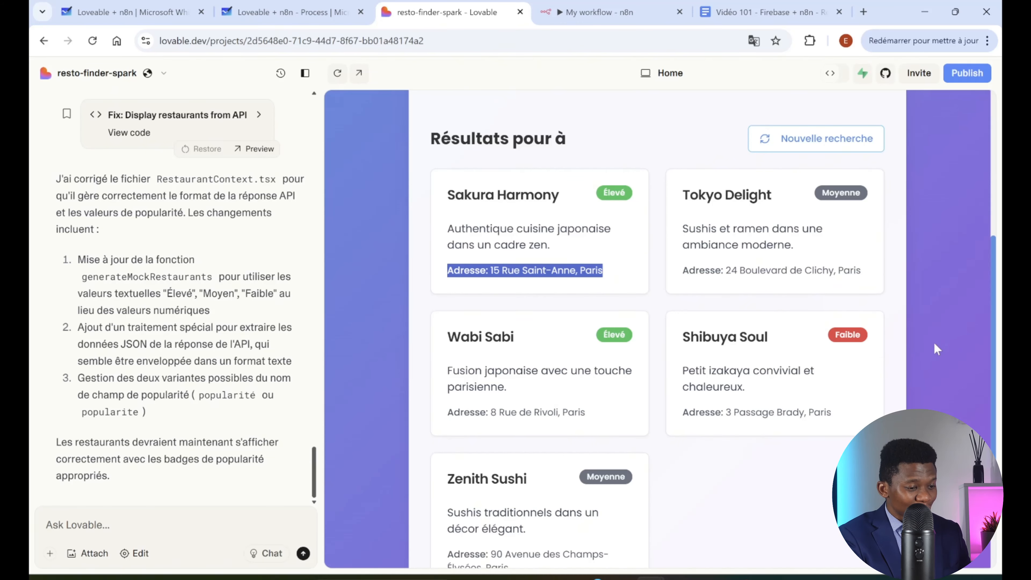
scroll(935, 344, "down", 3)
scroll(935, 344, "up", 10)
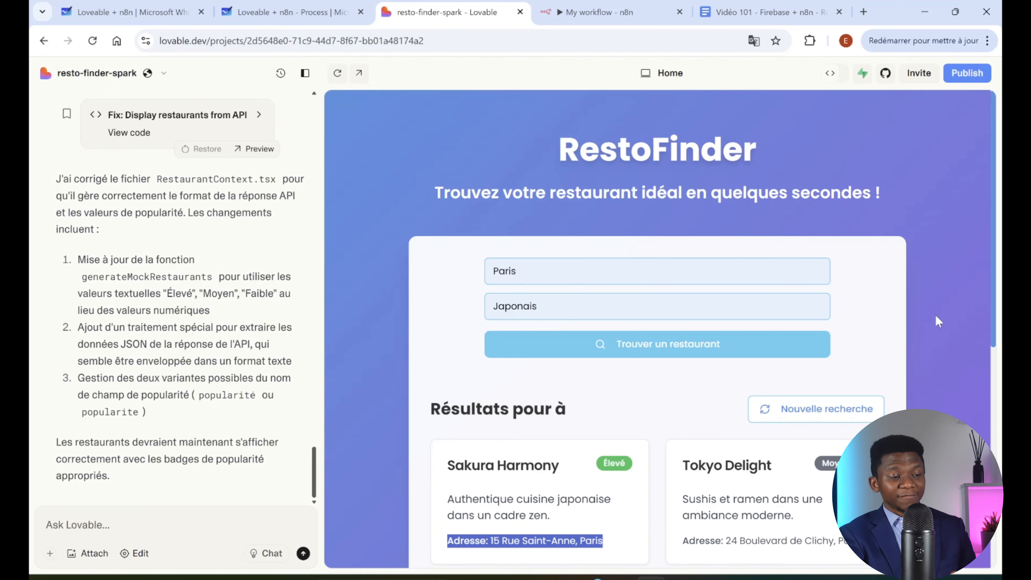
scroll(936, 314, "down", 2)
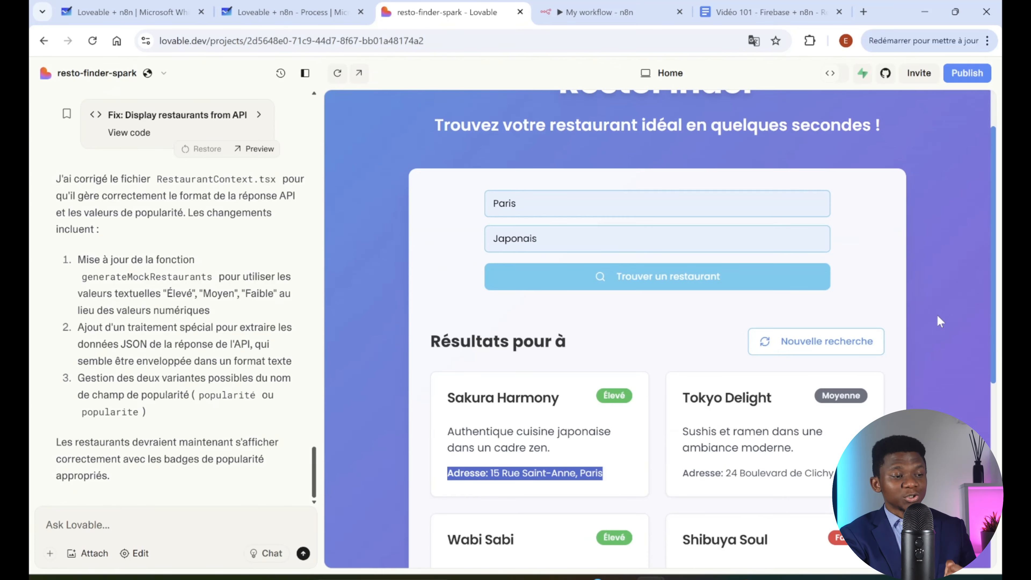
Compare the test and production URLs of the Webhook node in n8n, and return to the Lovable project.
left_click(605, 18)
double_click(341, 270)
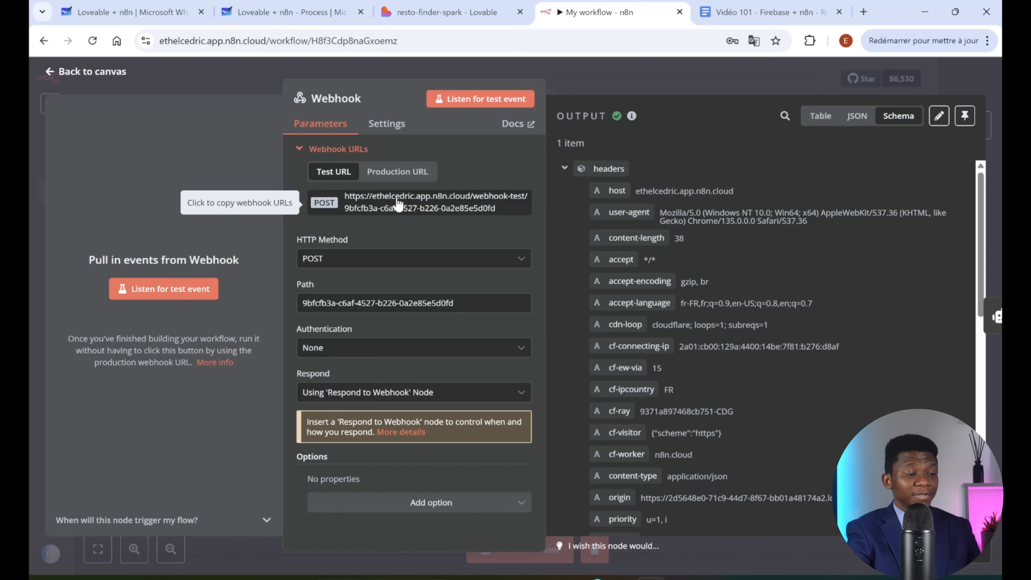
left_click(400, 176)
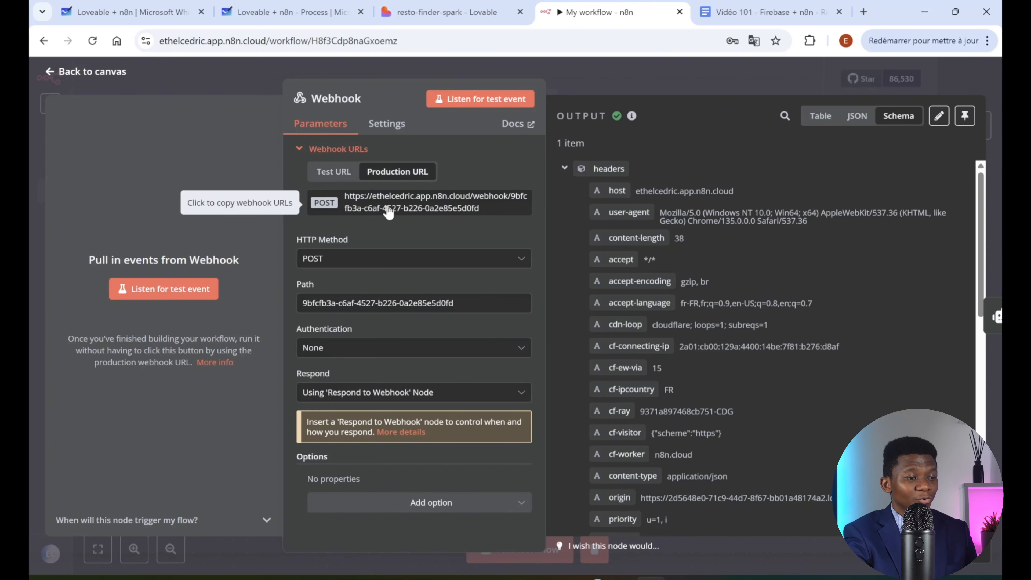
left_click(340, 176)
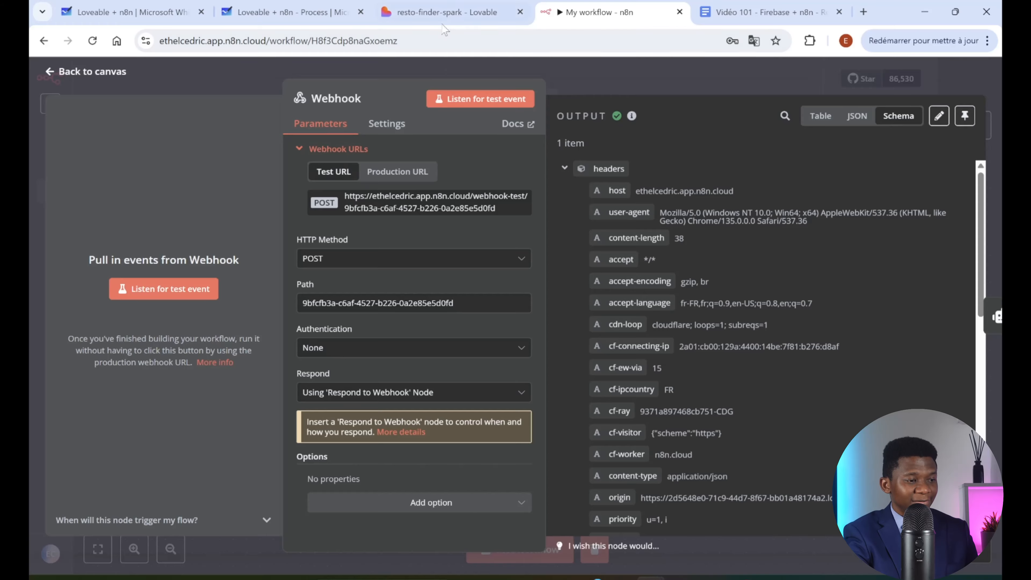
left_click(447, 16)
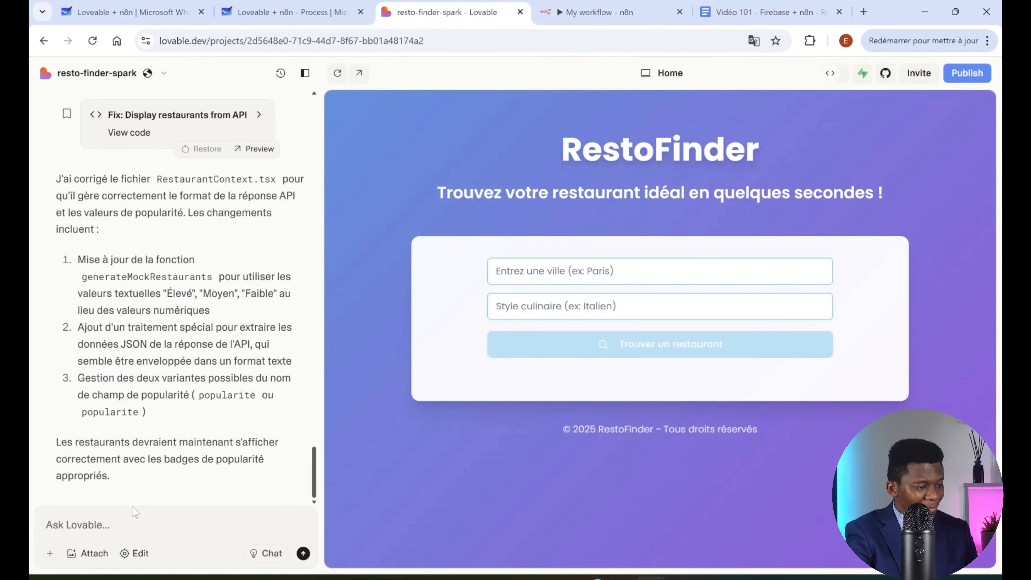